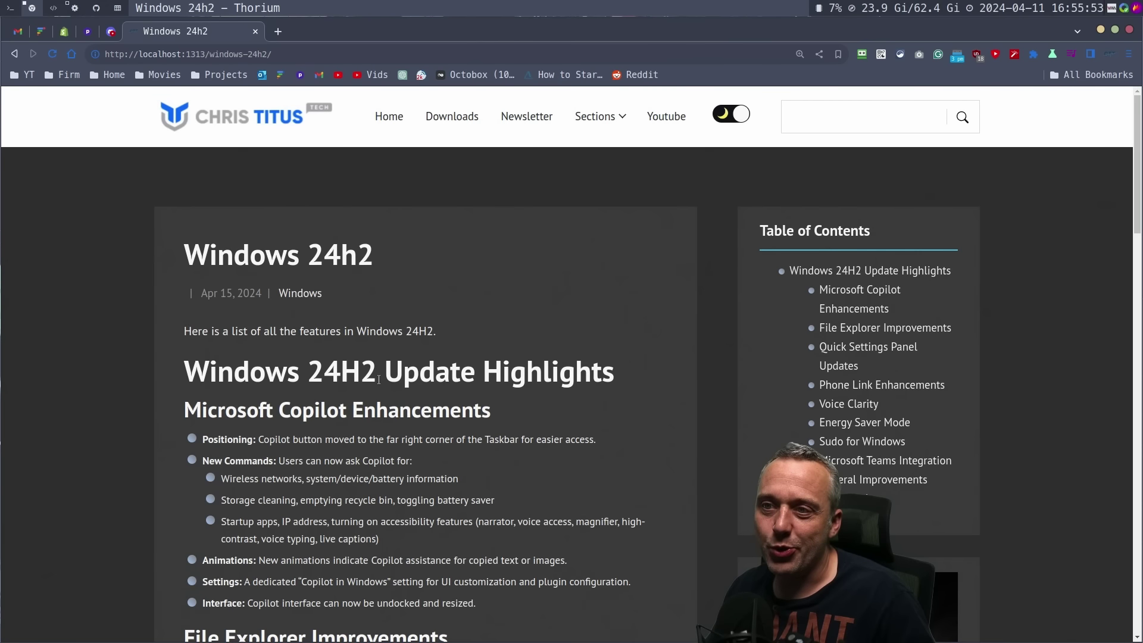
- Scroll the article to File Explorer Improvements, then open File Explorer from the taskbar
scroll(345, 381, down, 3)
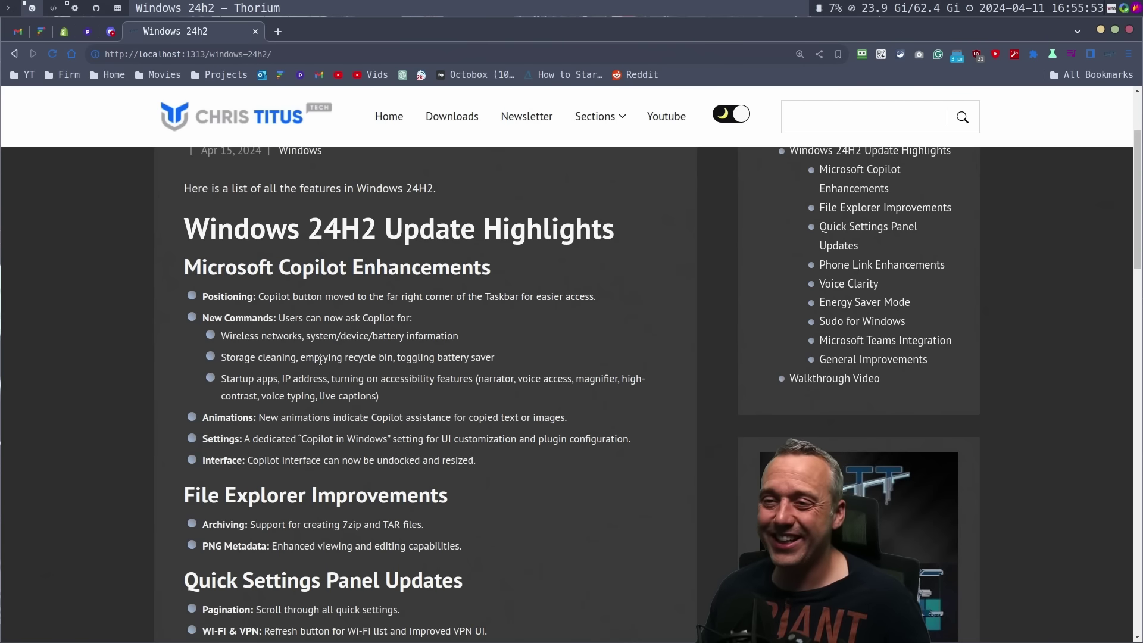
scroll(319, 359, down, 2)
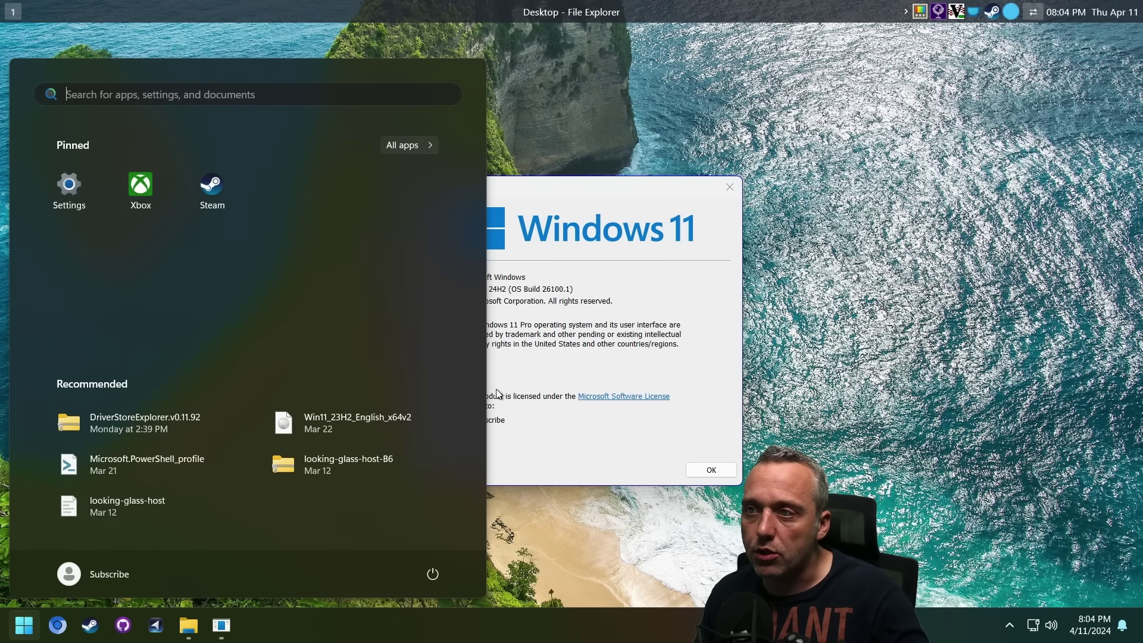
click(188, 625)
- In Downloads, show the DriverStoreExplorer zip's PeaZip options, then dismiss the menu unused
click(64, 242)
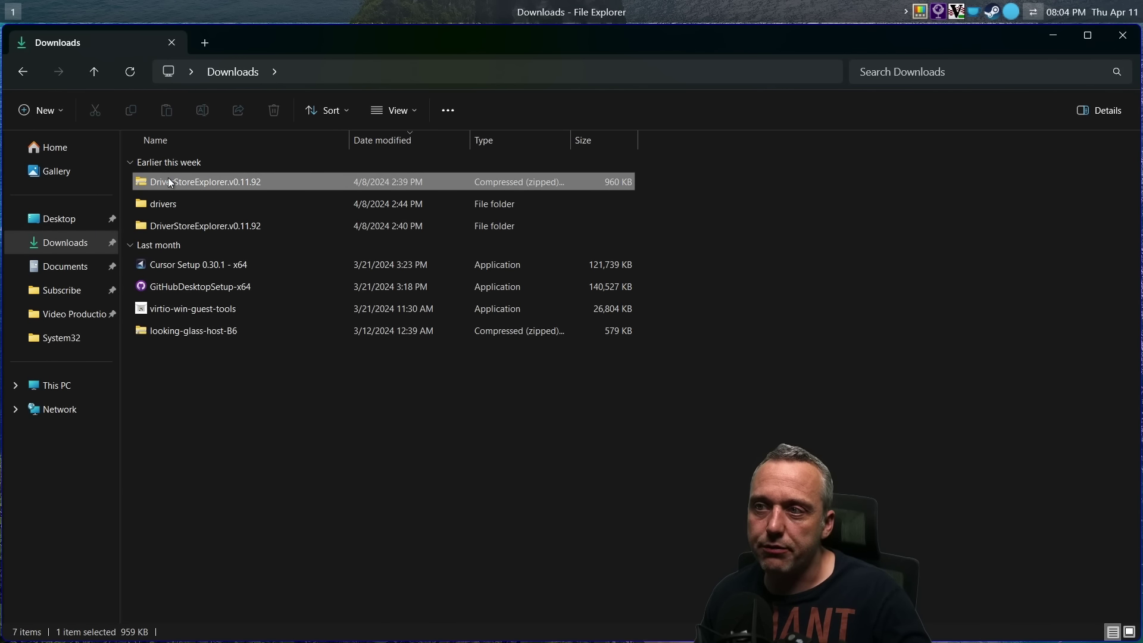
right_click(167, 180)
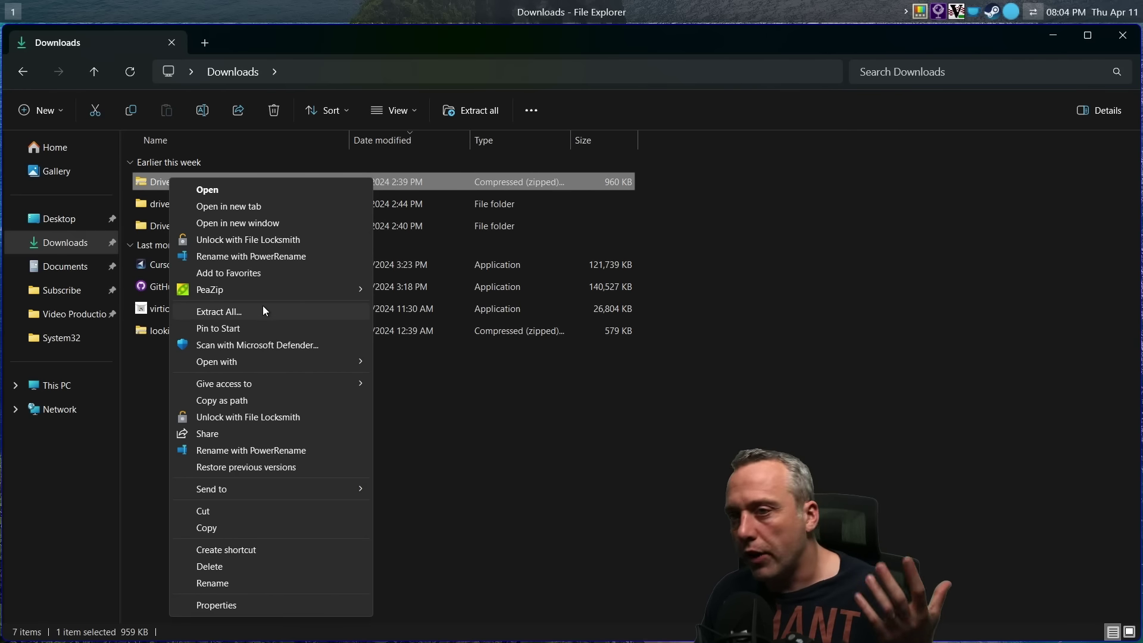
mouse_move(248, 292)
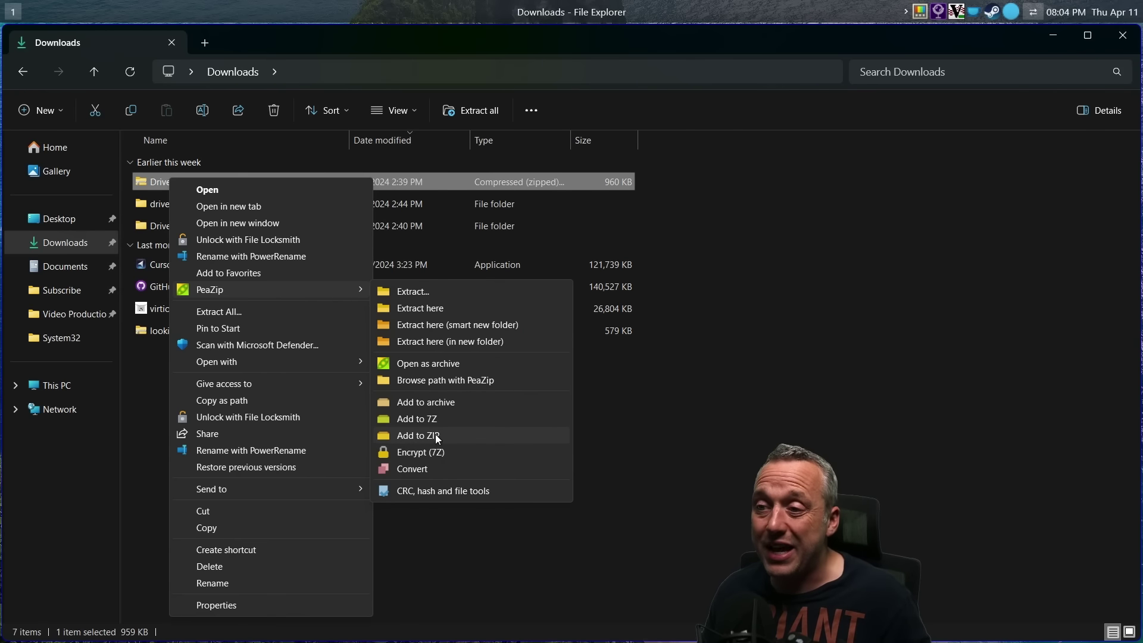
click(656, 474)
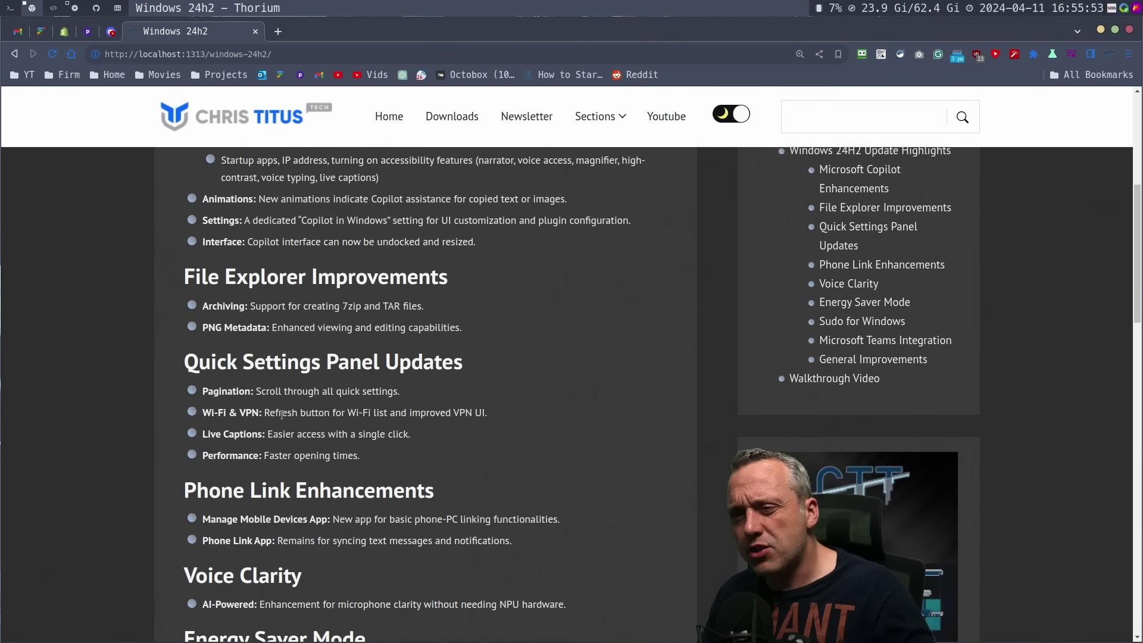
- Read down through Sudo for Windows and General Improvements, then open the Start button's quick-link menu
scroll(227, 289, down, 3)
scroll(265, 273, up, 2)
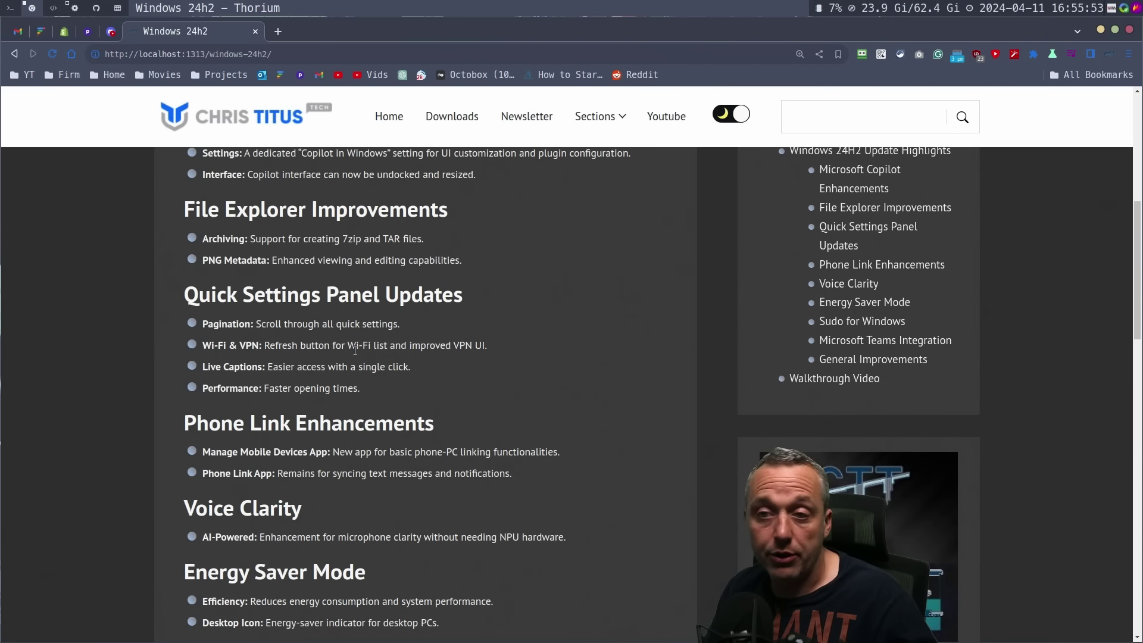
scroll(356, 345, down, 2)
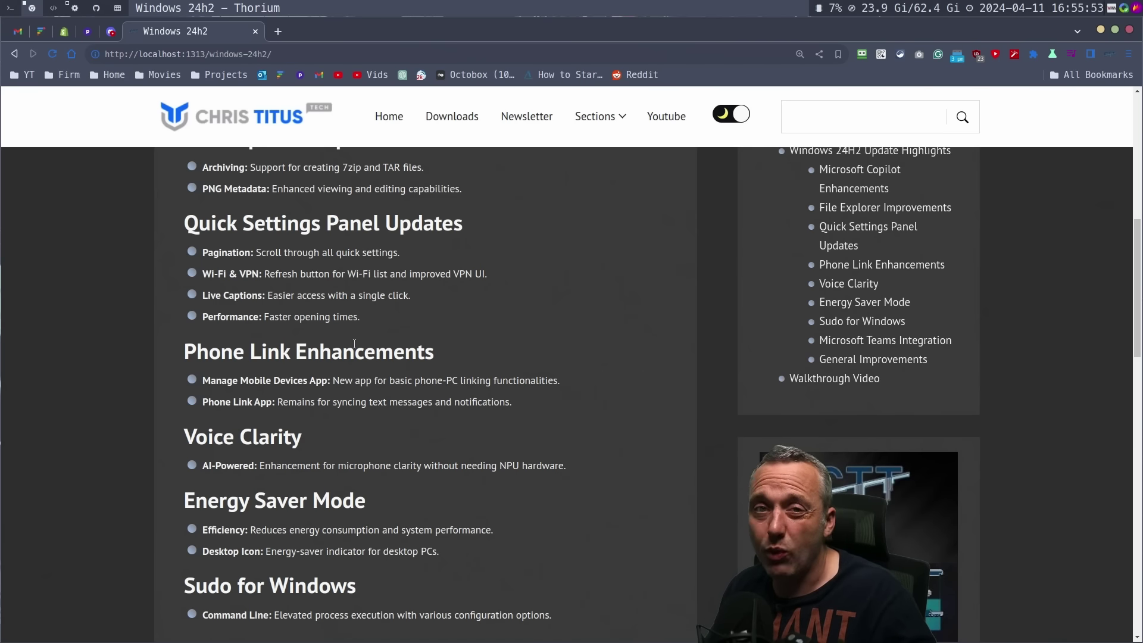
scroll(354, 344, down, 2)
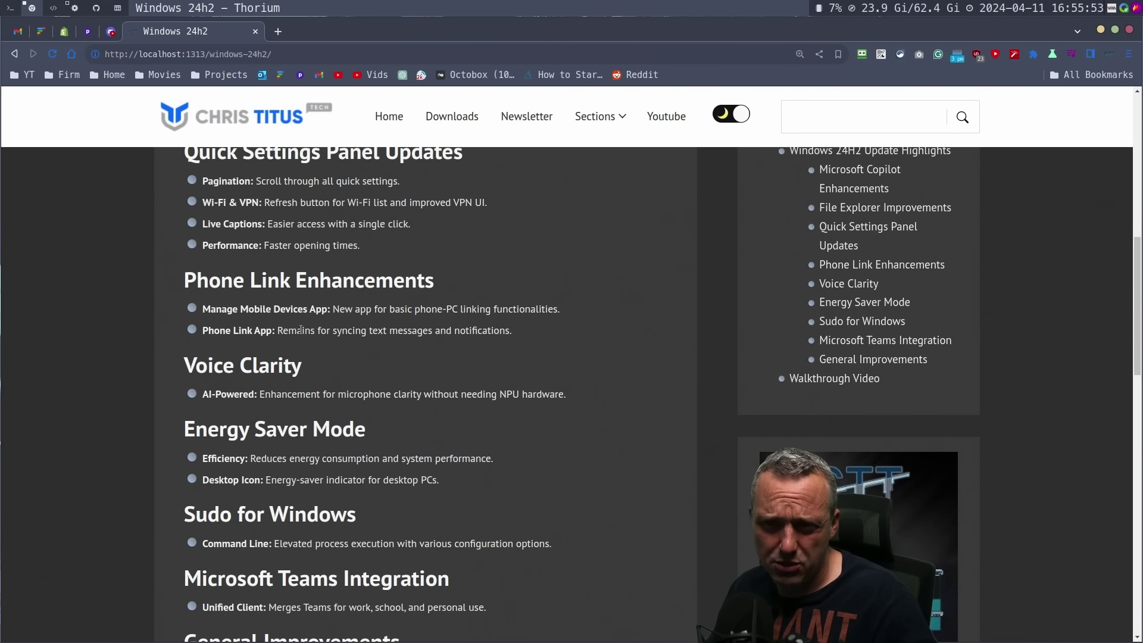
scroll(300, 329, down, 2)
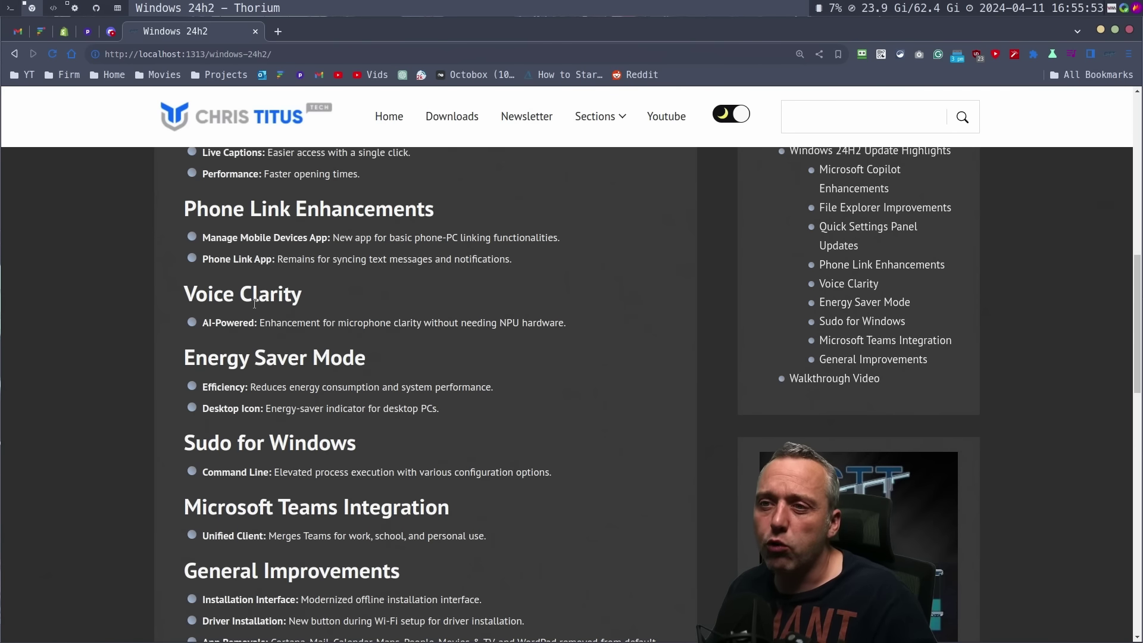
scroll(255, 304, down, 2)
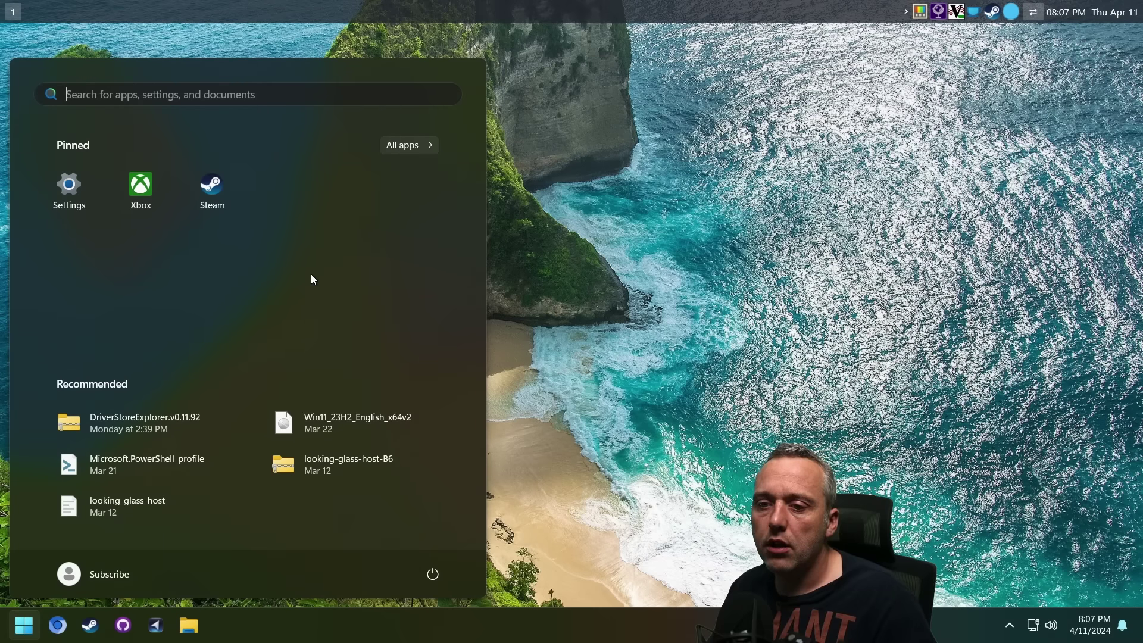
right_click(24, 625)
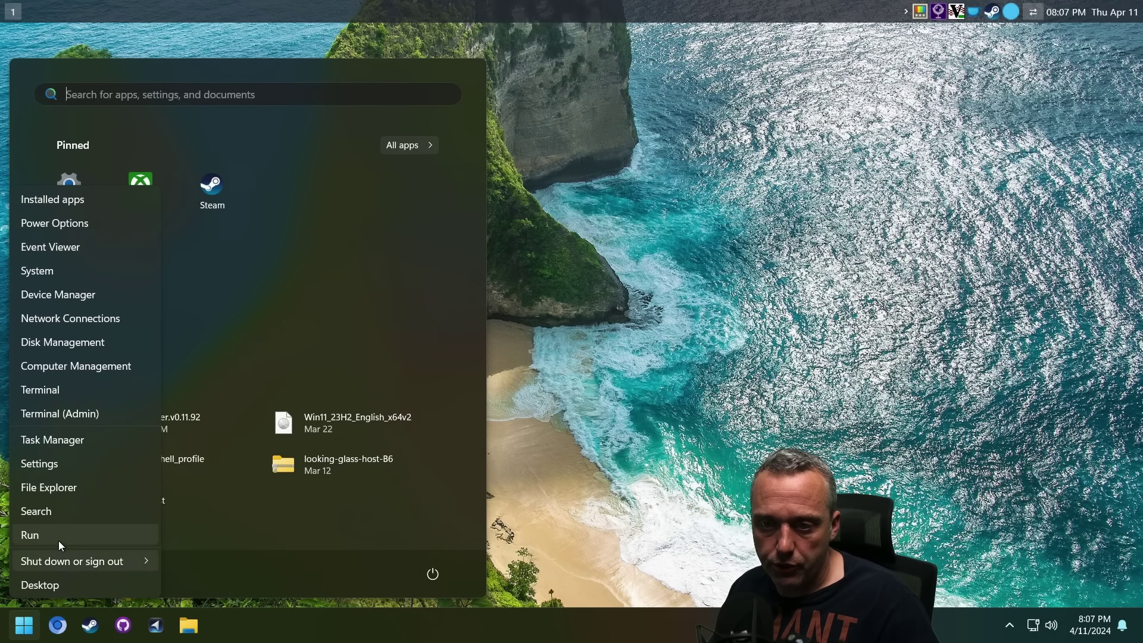
- Run powercfg.cpl to view Power Options with additional plans expanded, then close it
click(59, 541)
text(powerc)
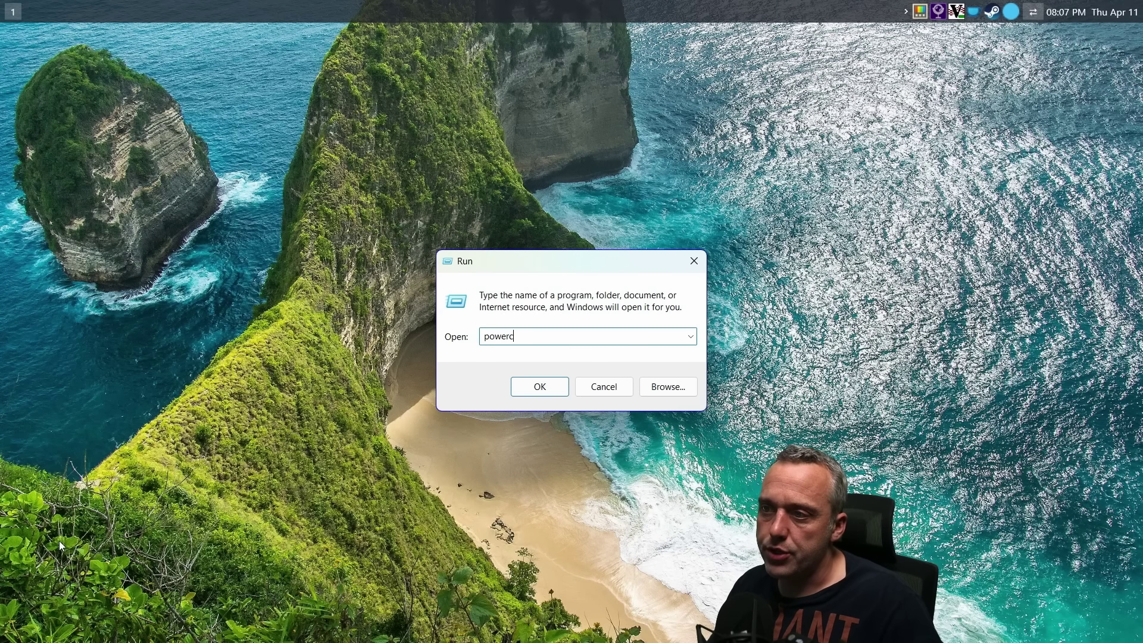
text(fg.cpl)
key(Return)
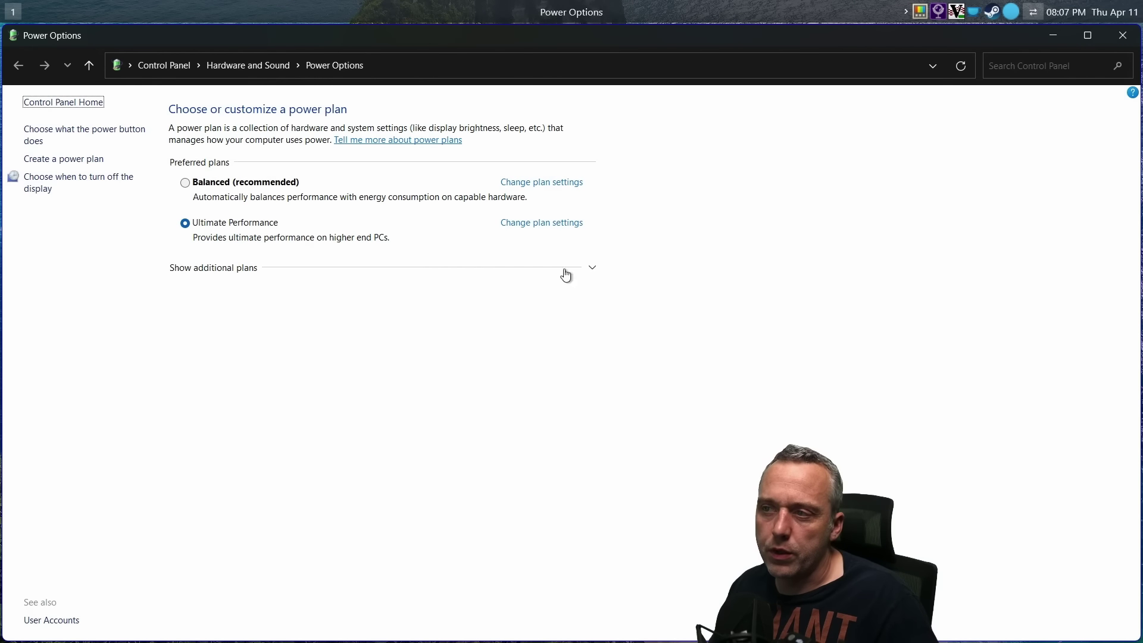
click(591, 267)
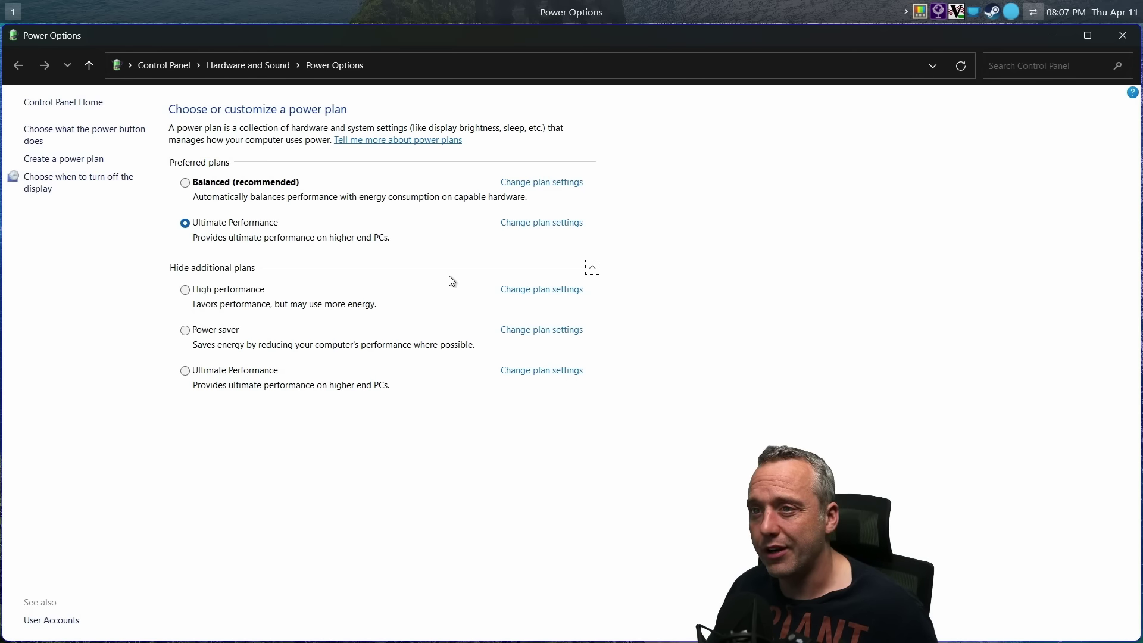
click(1123, 35)
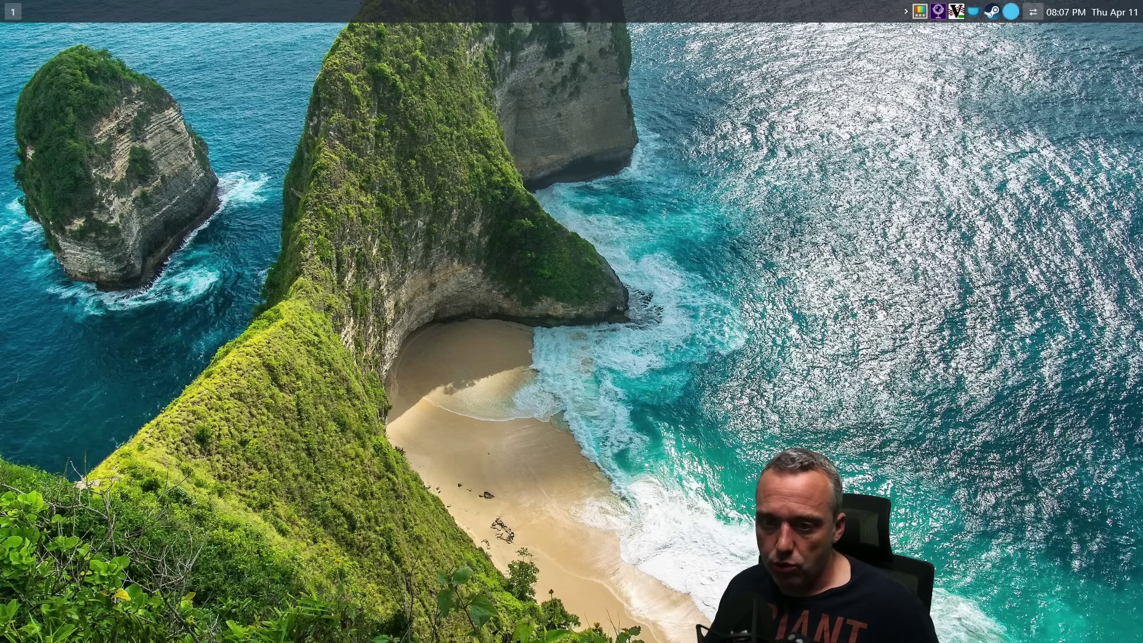
right_click(24, 625)
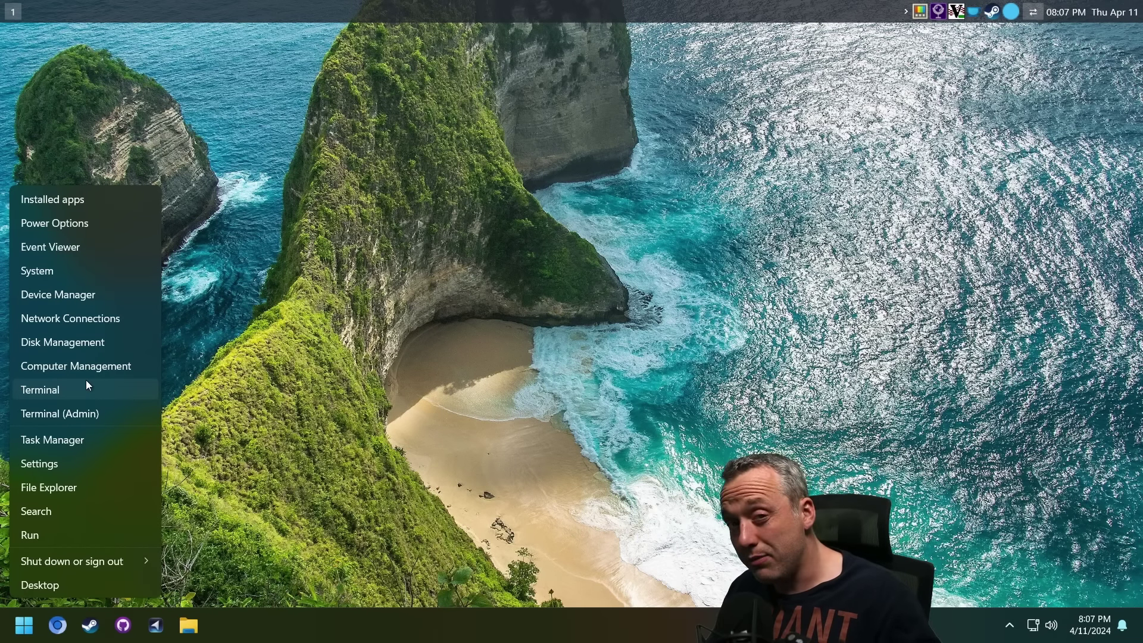
- Open Power settings, review the Energy recommendations page, then close Settings
click(42, 464)
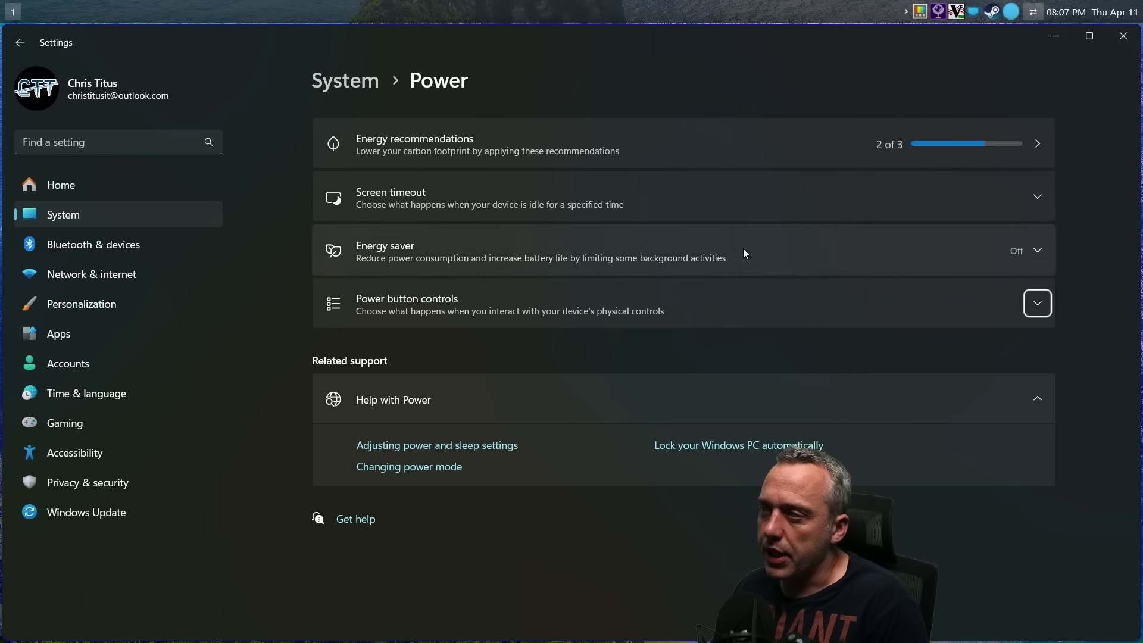
click(1052, 251)
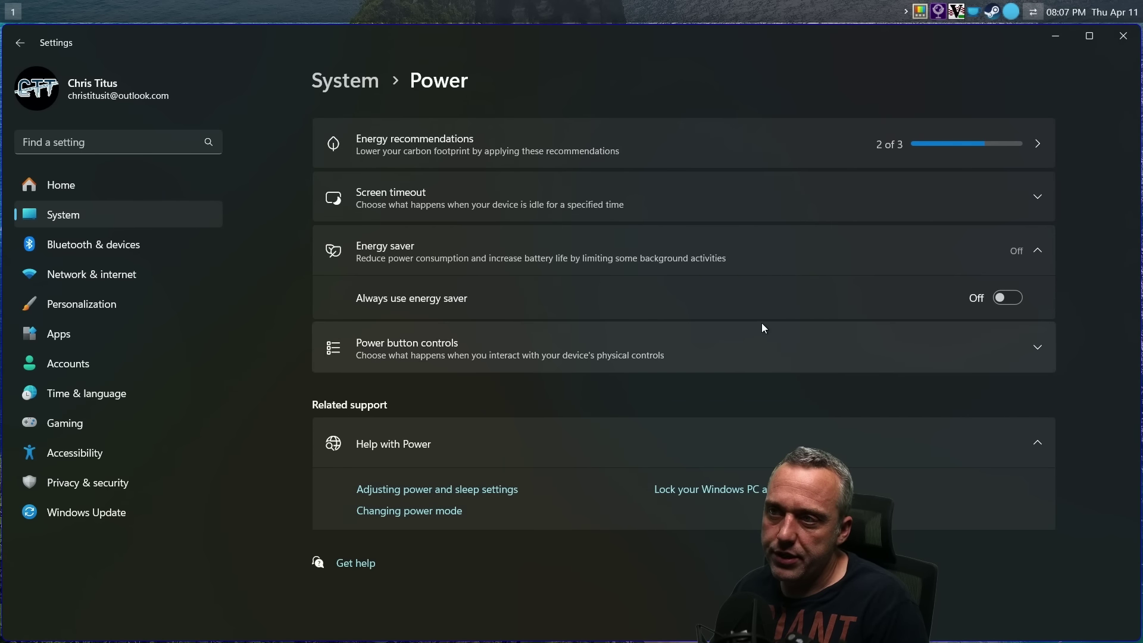
click(524, 147)
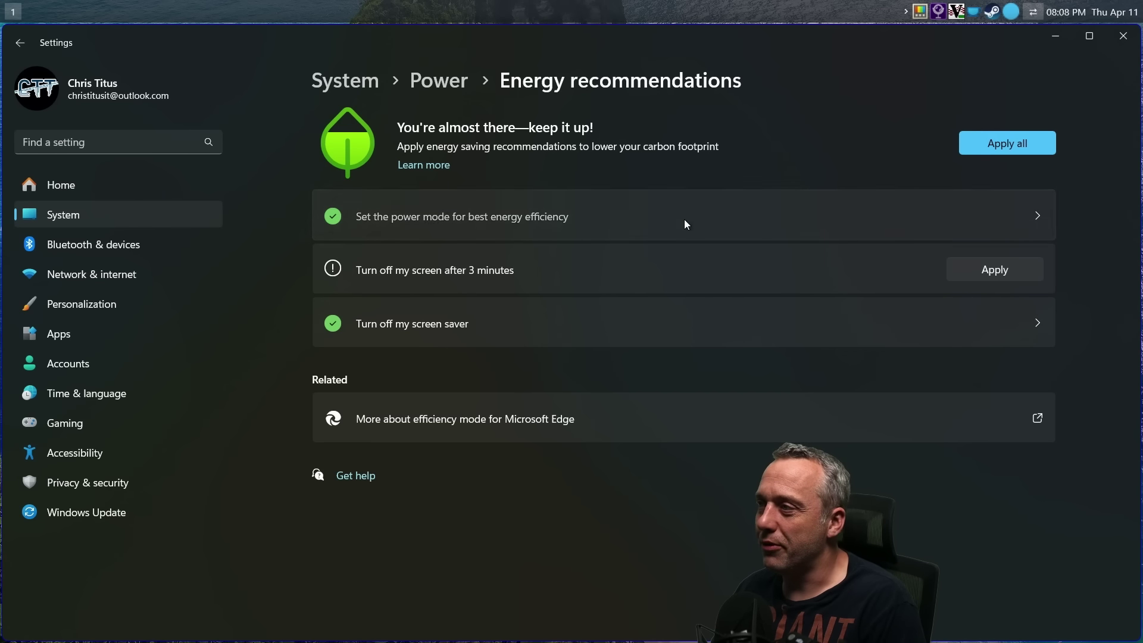
click(439, 81)
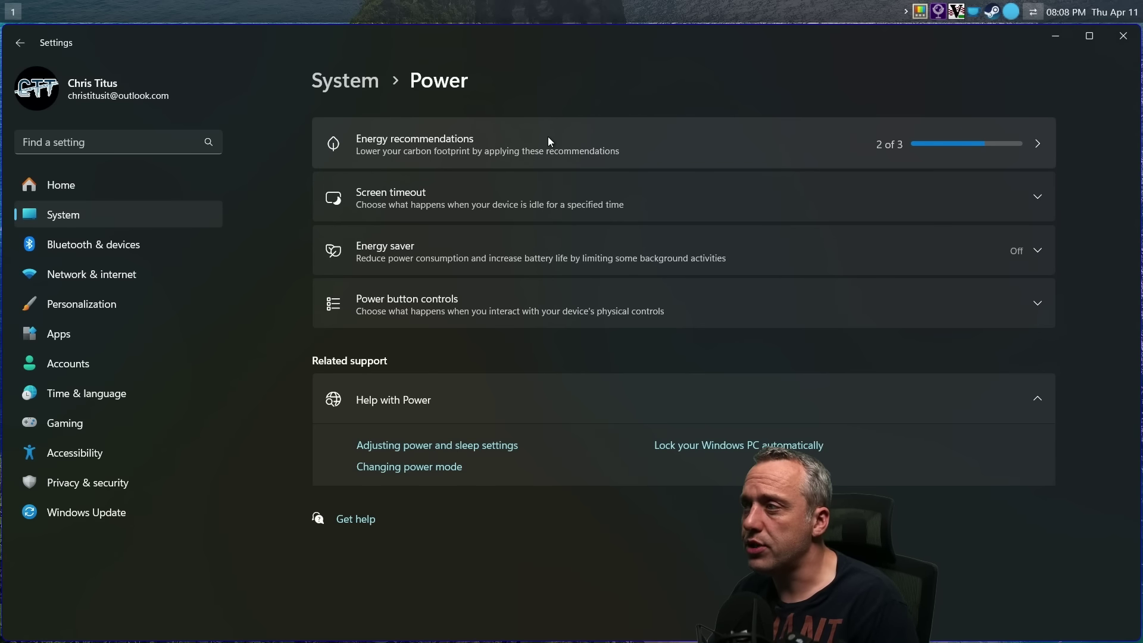
click(1120, 44)
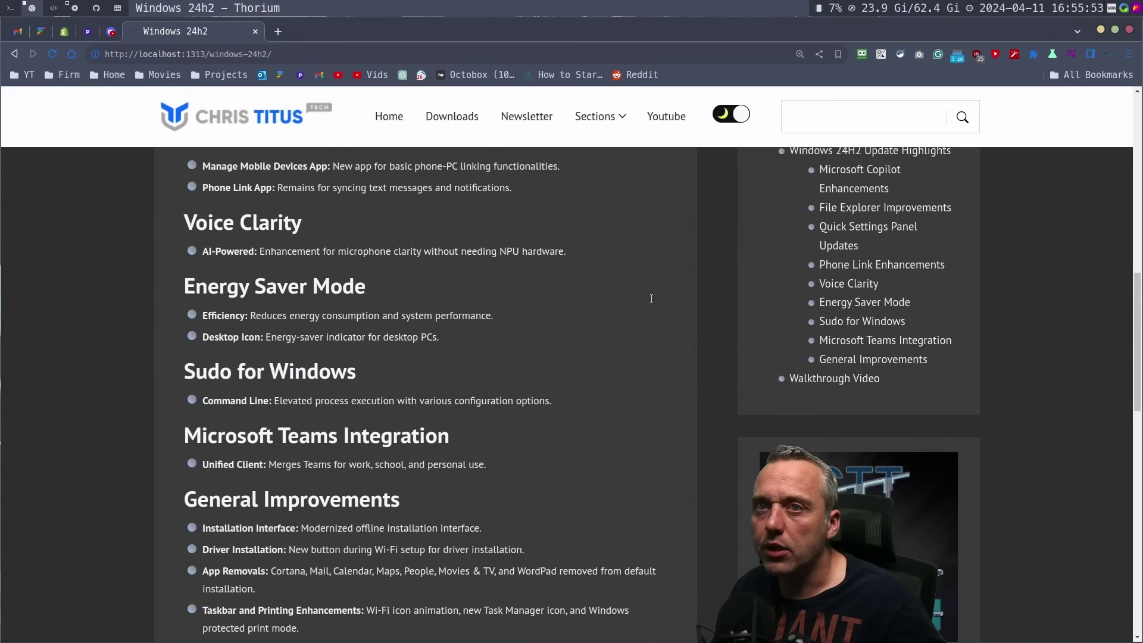
- Scroll to General Improvements and highlight the offline installation line and the removed Mail app
scroll(261, 351, down, 2)
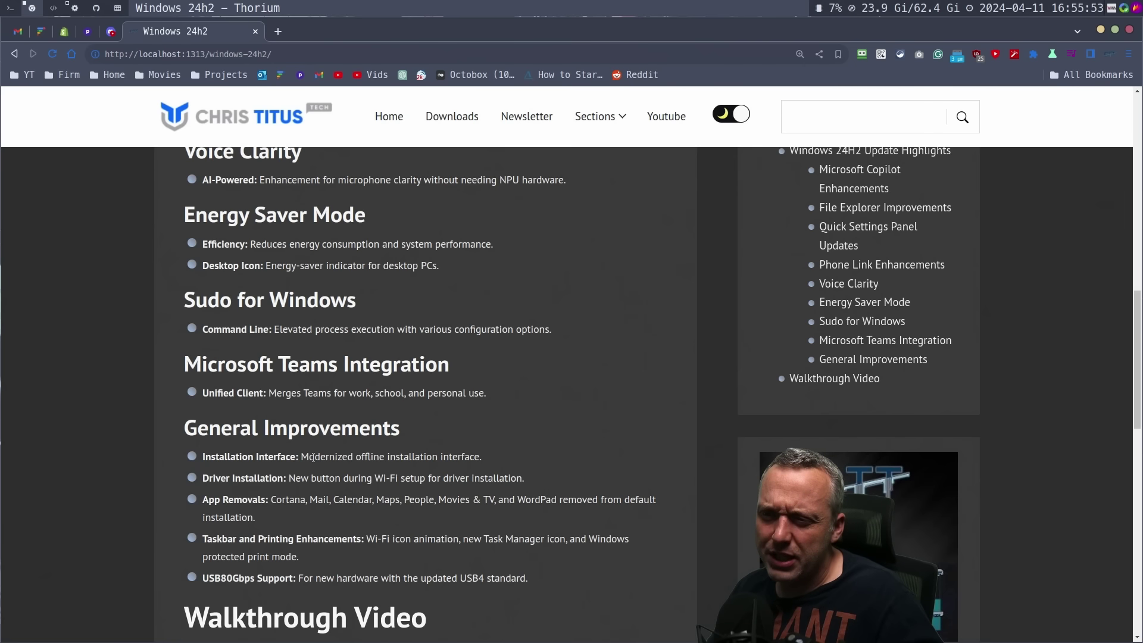
drag(313, 457, 485, 459)
click(485, 462)
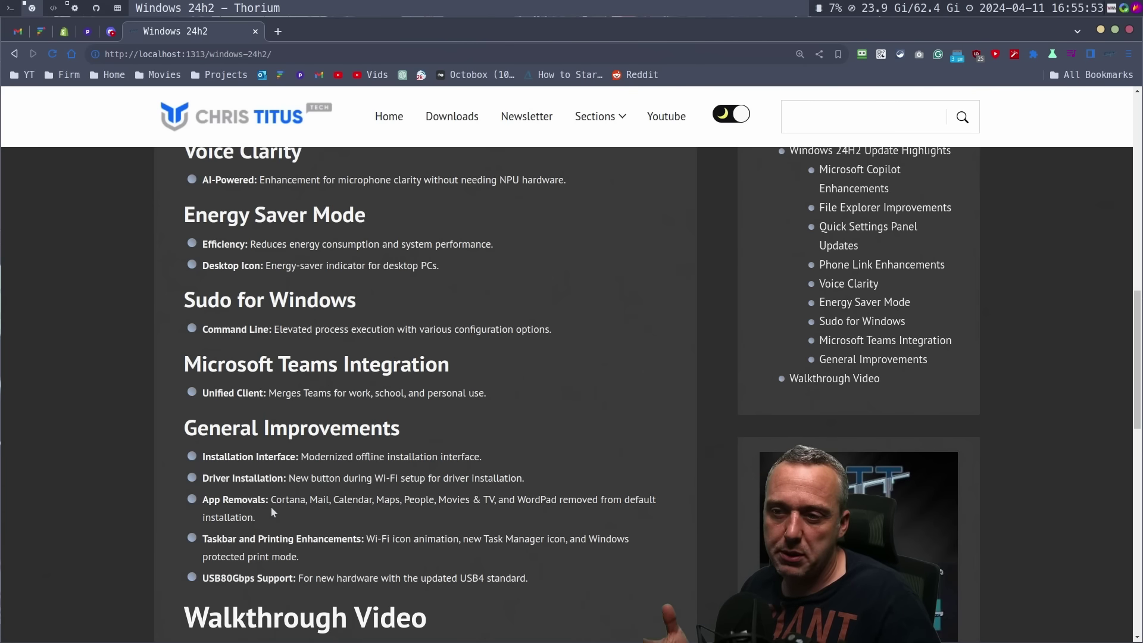
double_click(320, 500)
- Highlight Calendar, Maps and WordPad in the App Removals list
double_click(361, 499)
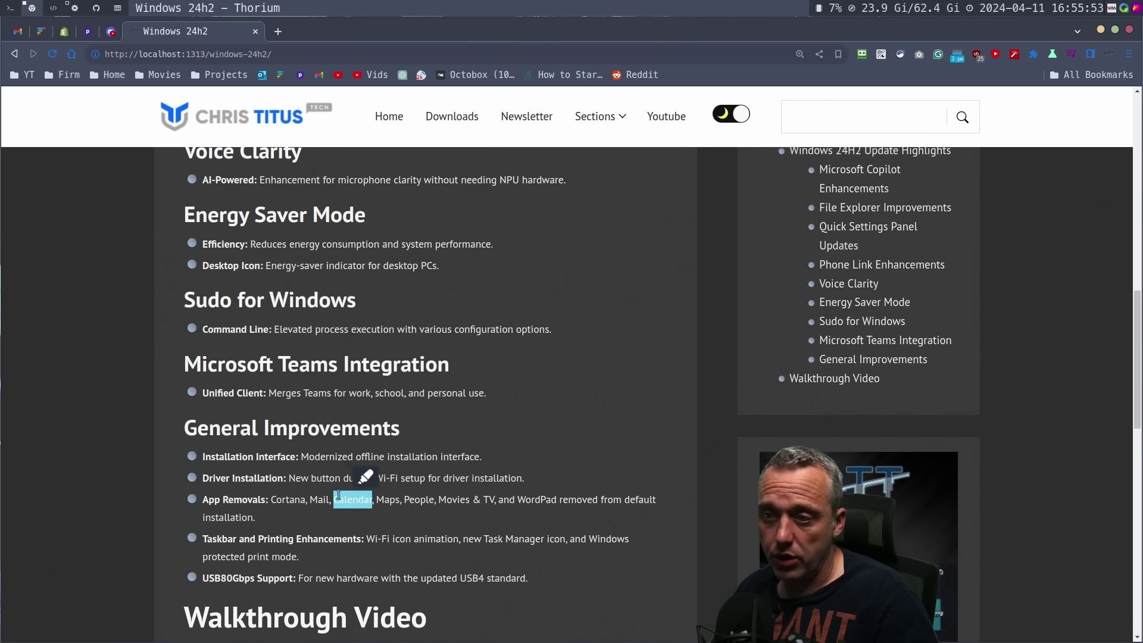
drag(332, 500, 400, 500)
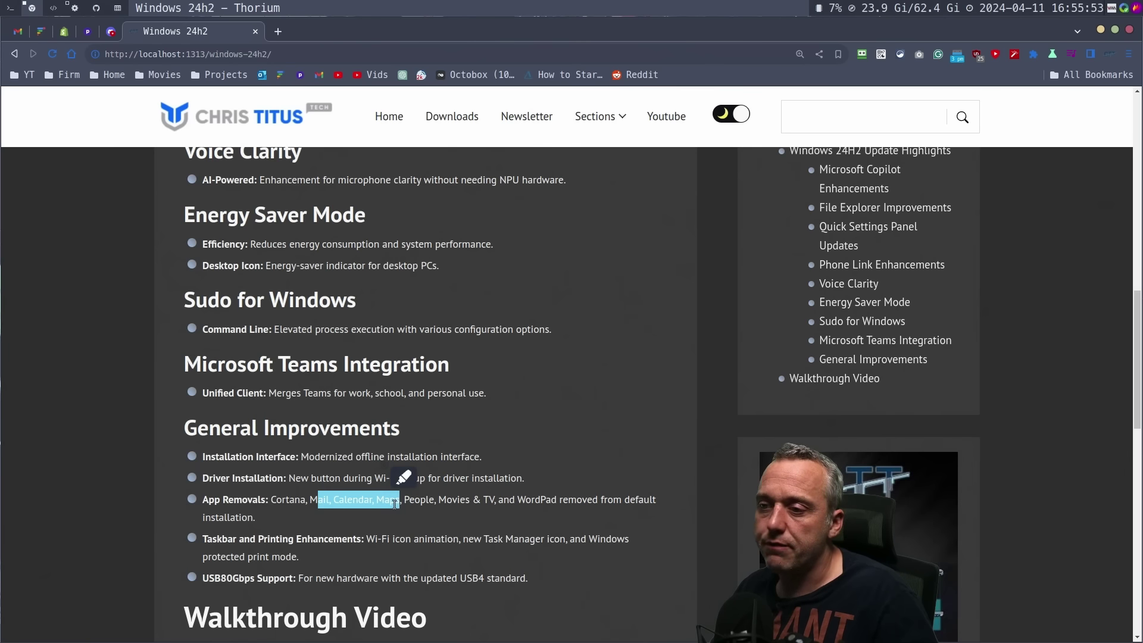
click(376, 516)
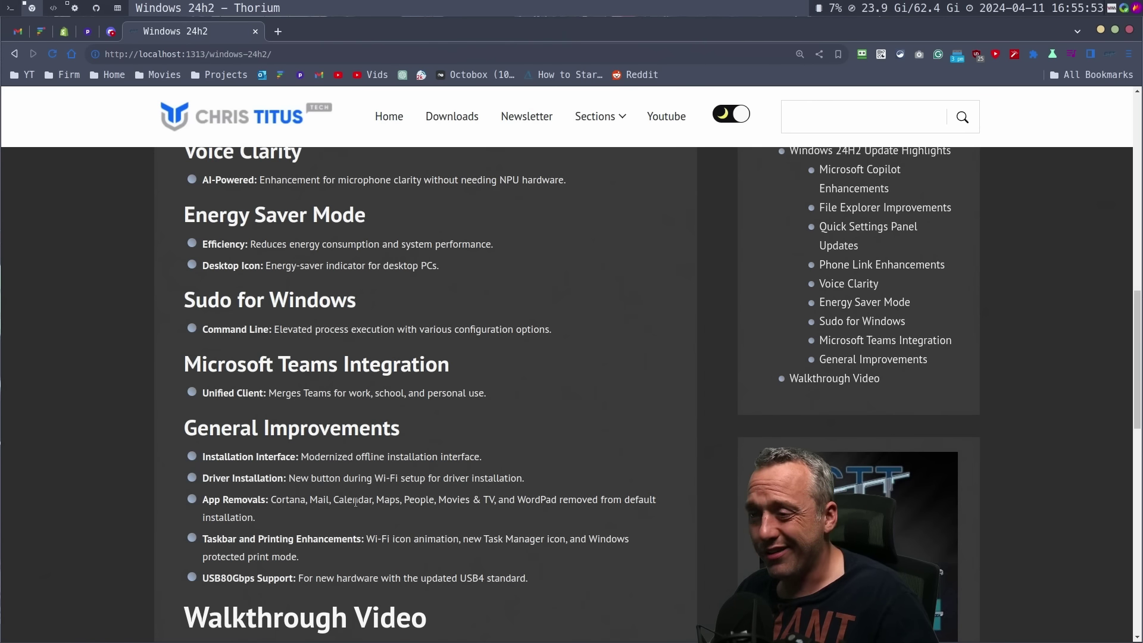
double_click(537, 499)
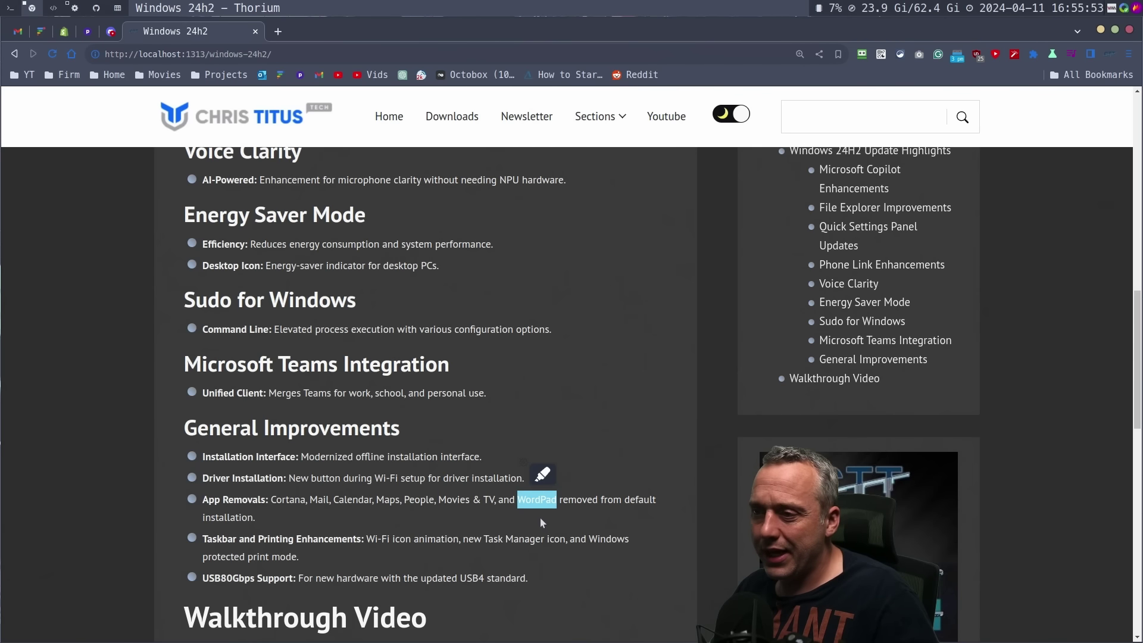
click(542, 519)
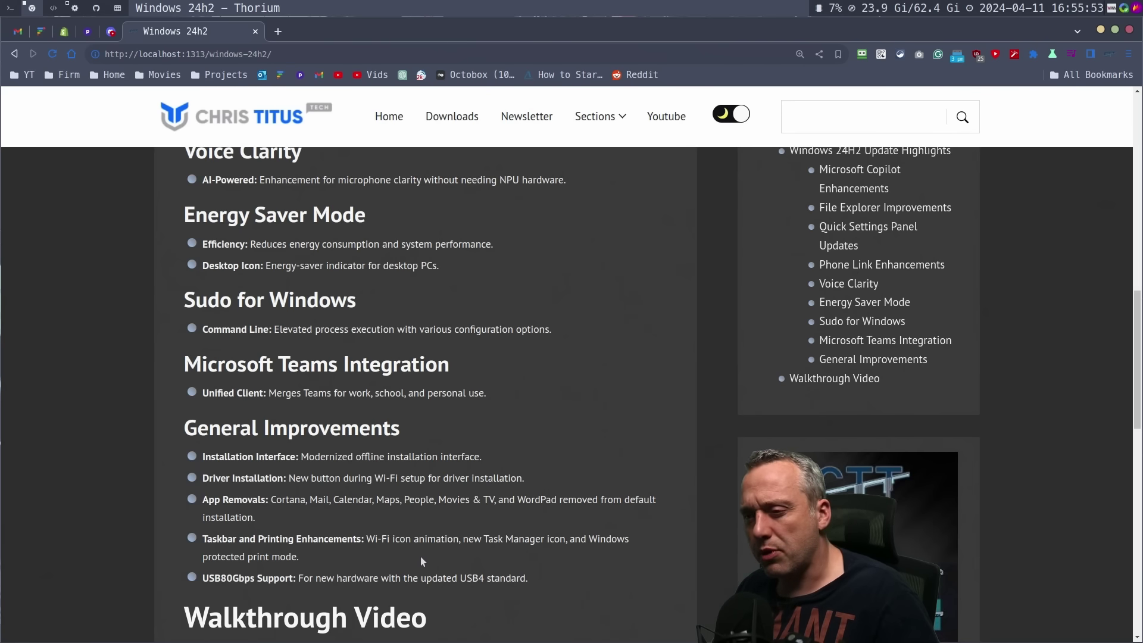
- Scroll further down, then switch to the Windows 11 desktop and open the Start menu
scroll(389, 531, down, 2)
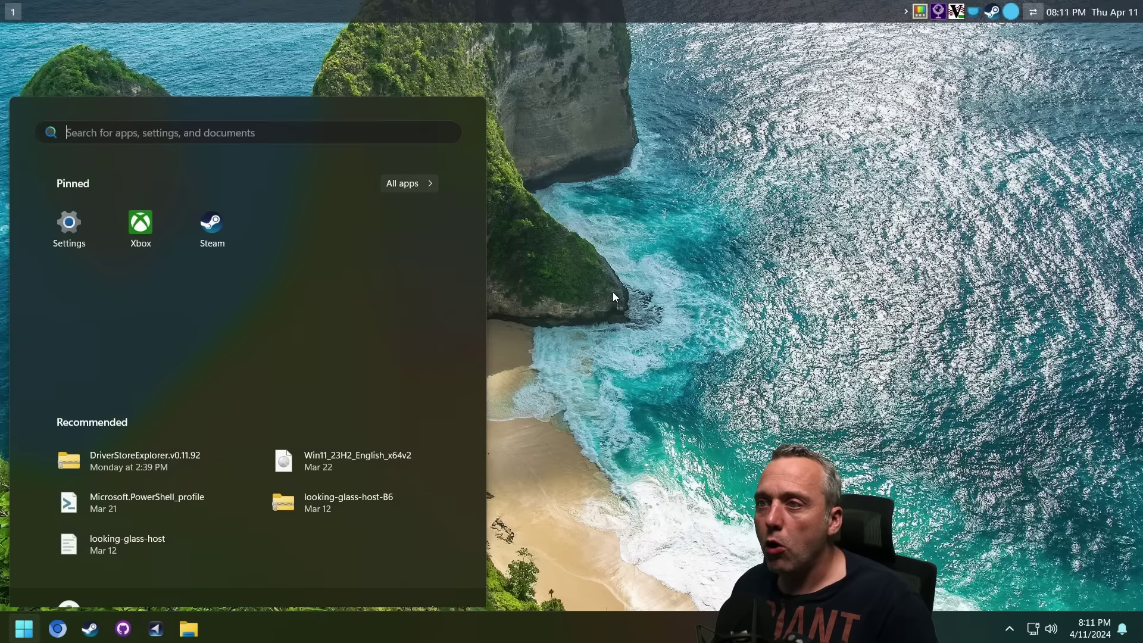
click(598, 263)
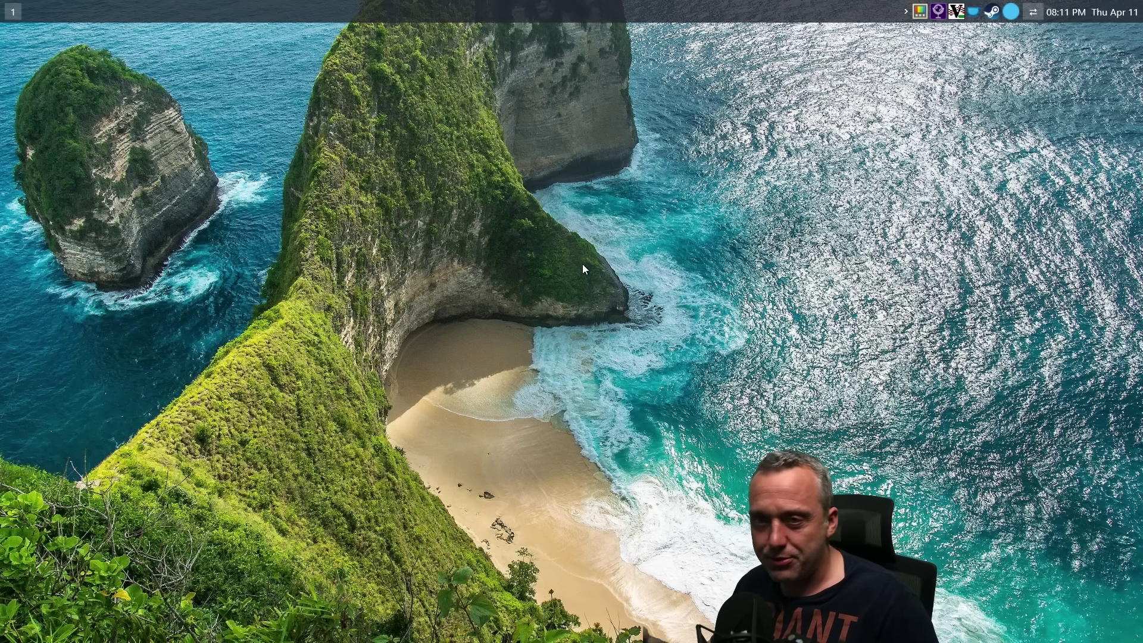
key(super)
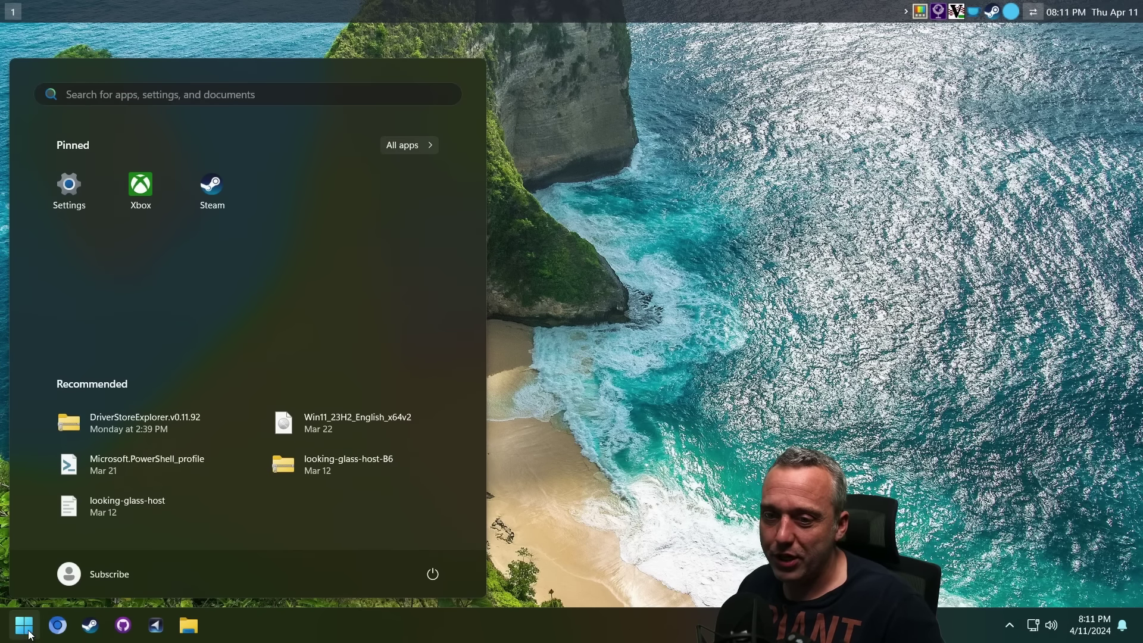
- Search Settings for 'devel' and open For developers to show Enable sudo turned On
right_click(28, 628)
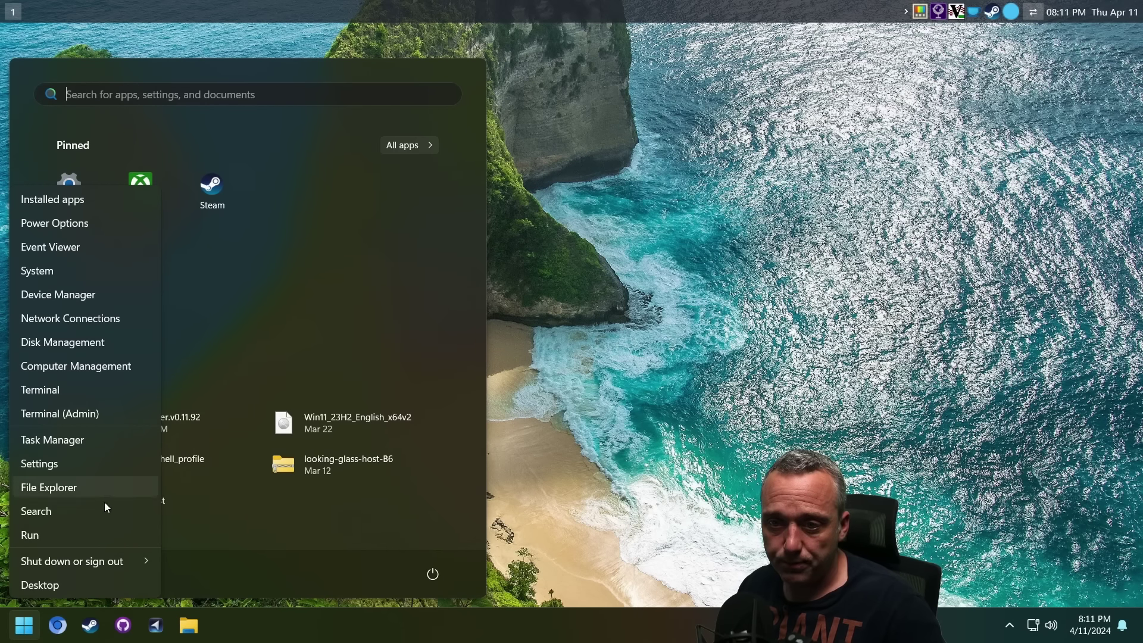
click(89, 463)
text(devel)
click(85, 169)
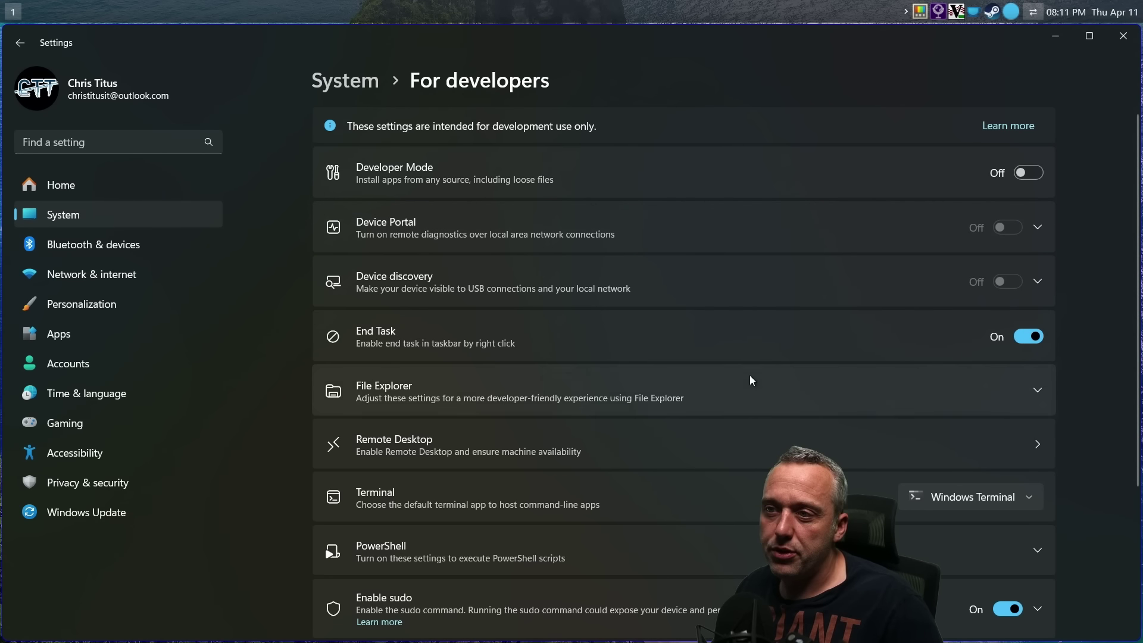
scroll(744, 375, down, 3)
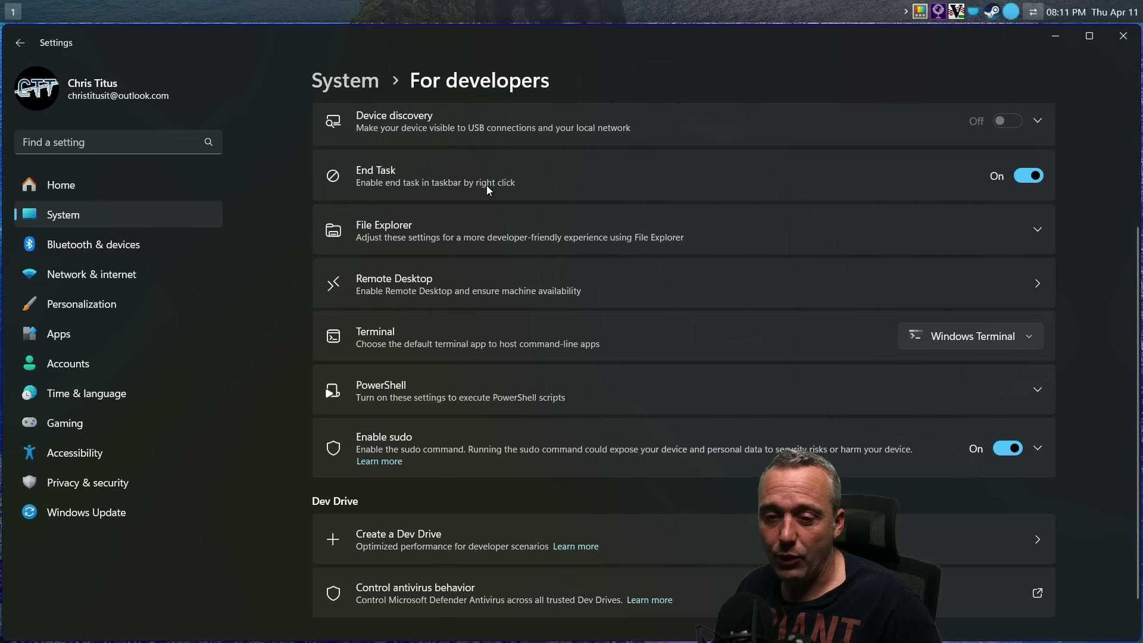
- Reveal End task in the Settings taskbar icon's menu, then close the Settings window
key(super)
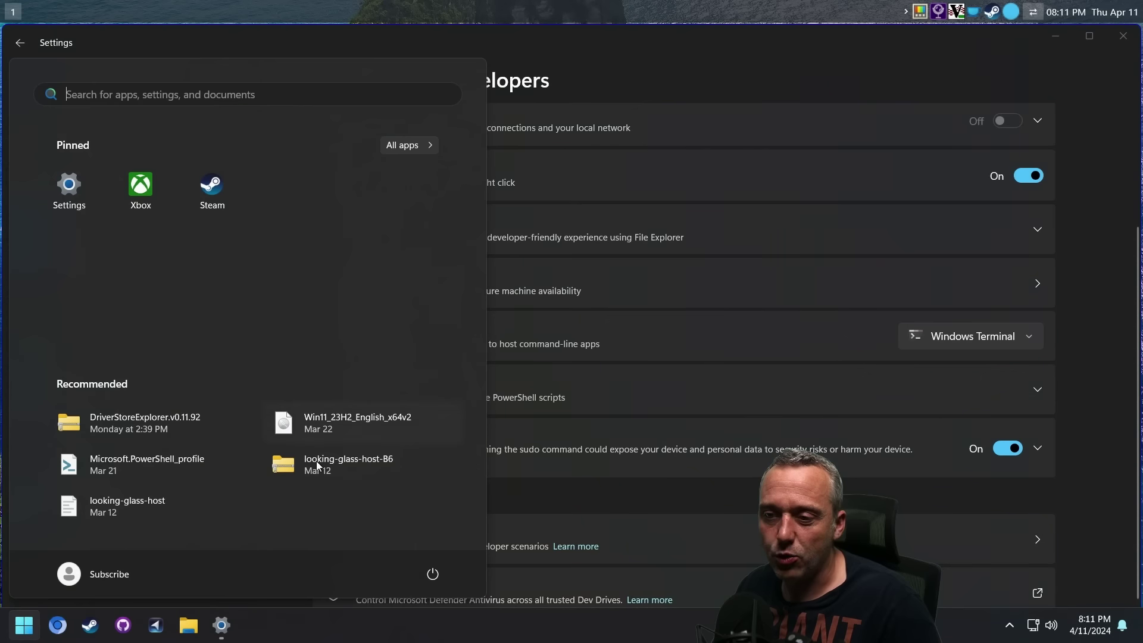
right_click(225, 634)
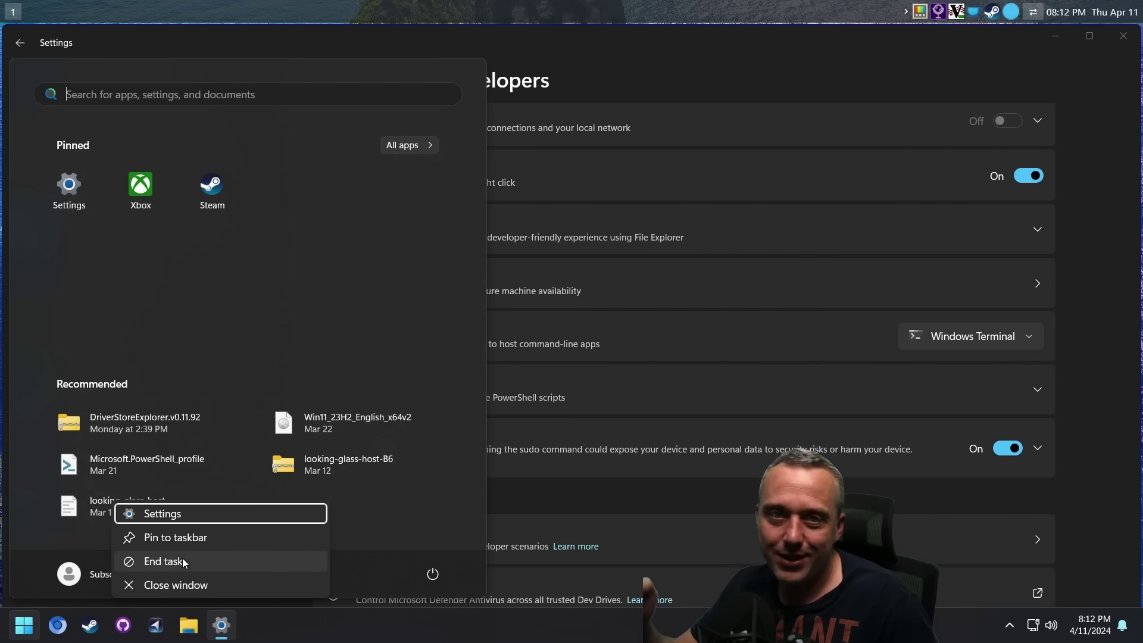
click(1068, 298)
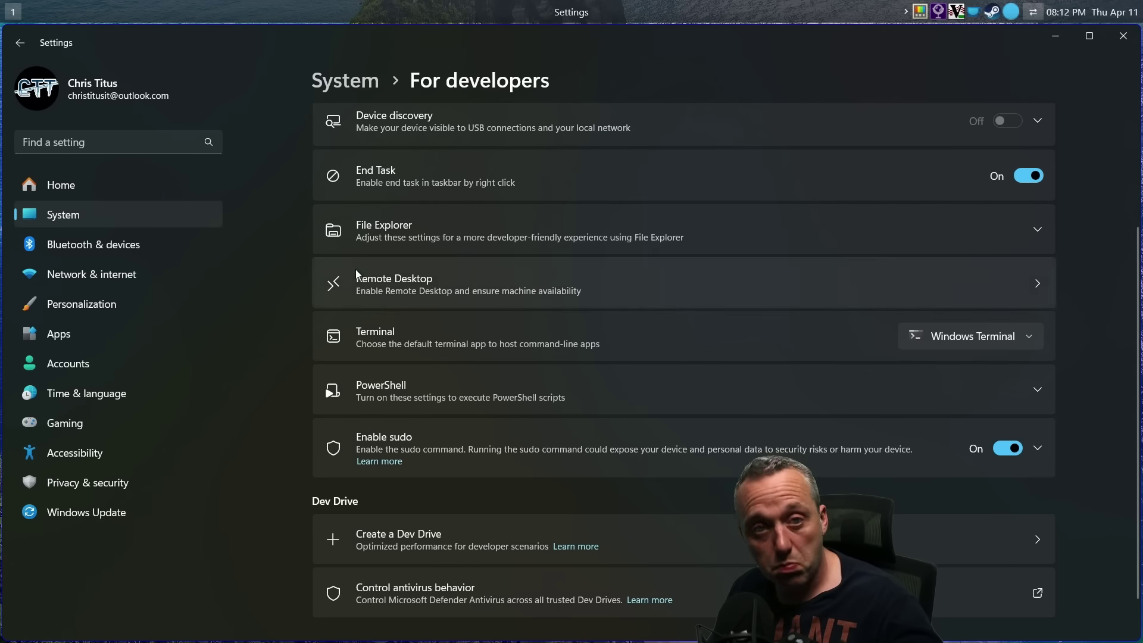
click(1117, 45)
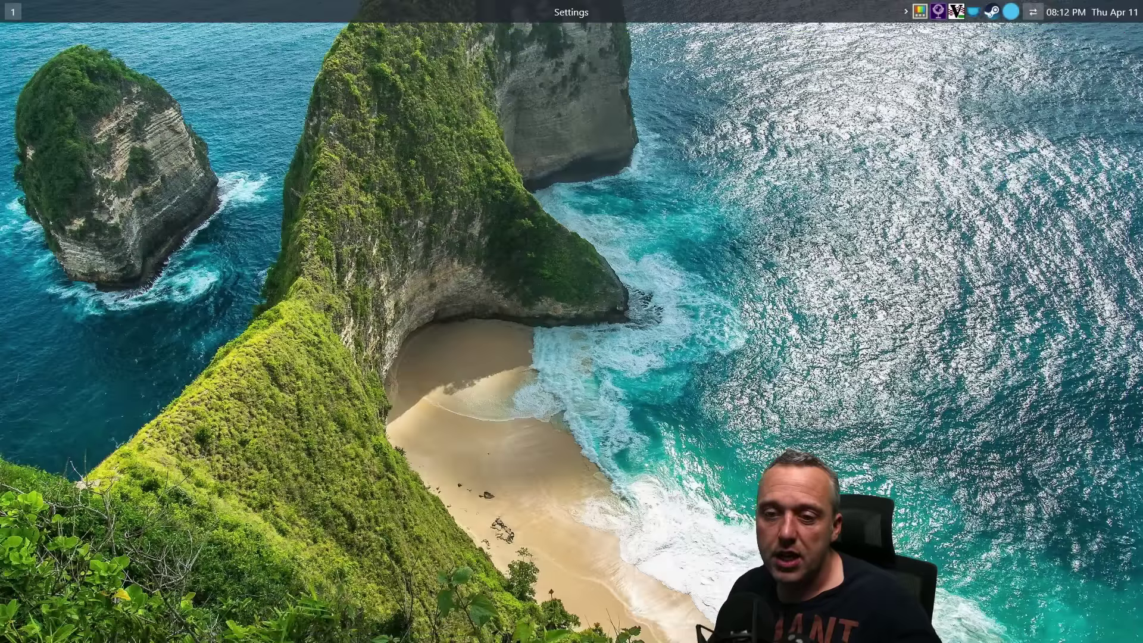
- In a new Terminal, run sudo code, close Cursor, then launch the Windows Utility through sudo powershell
right_click(26, 631)
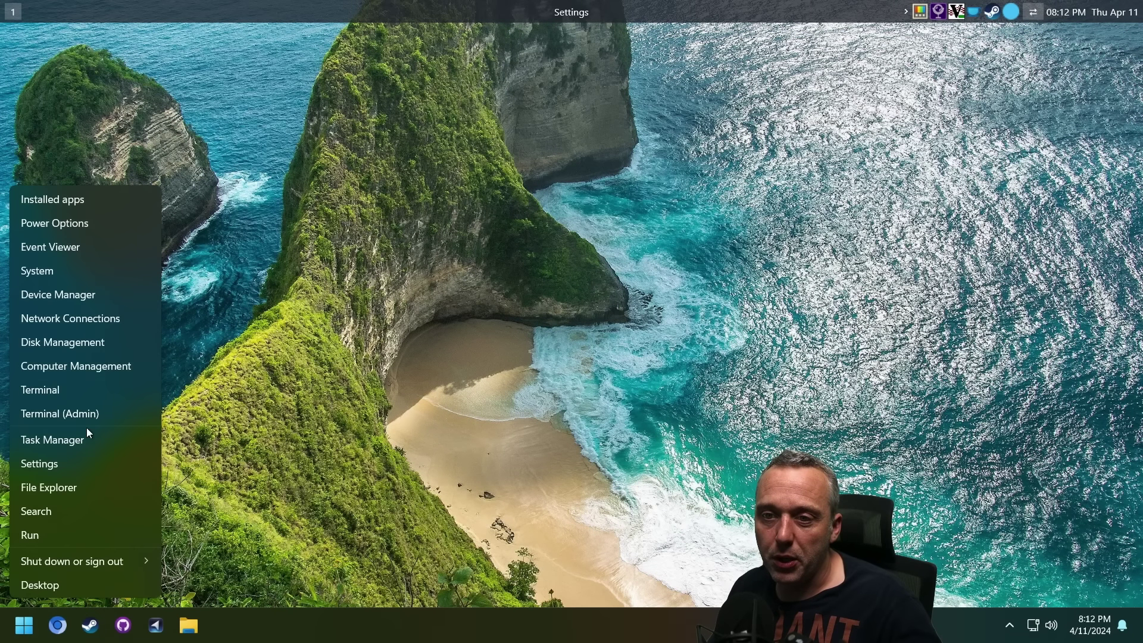
click(57, 391)
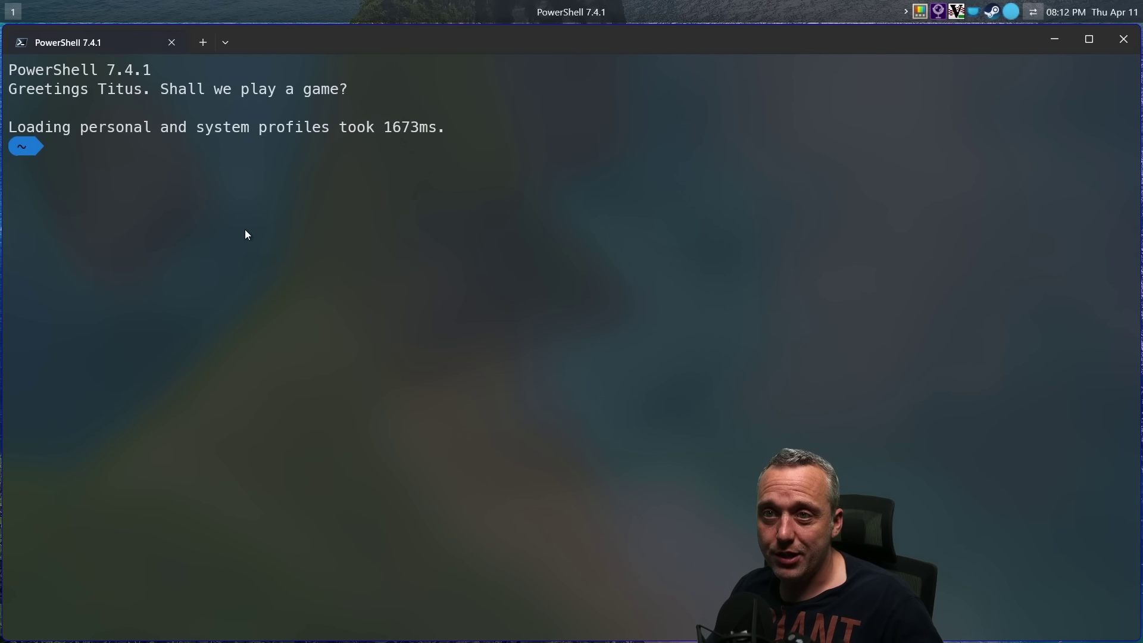
text(sudo)
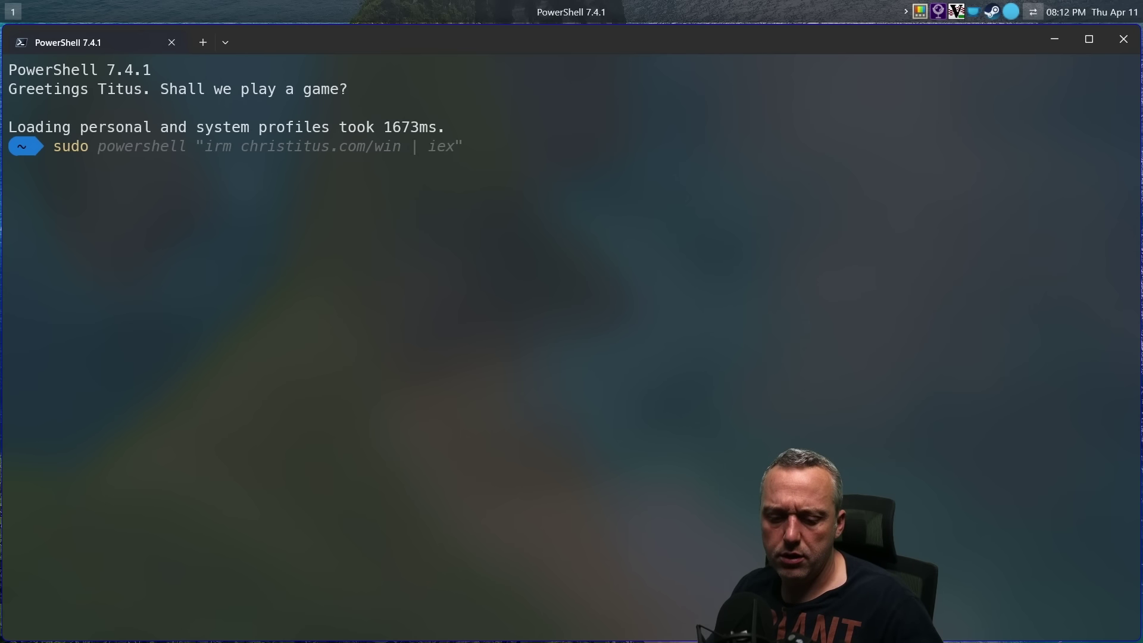
text(vs)
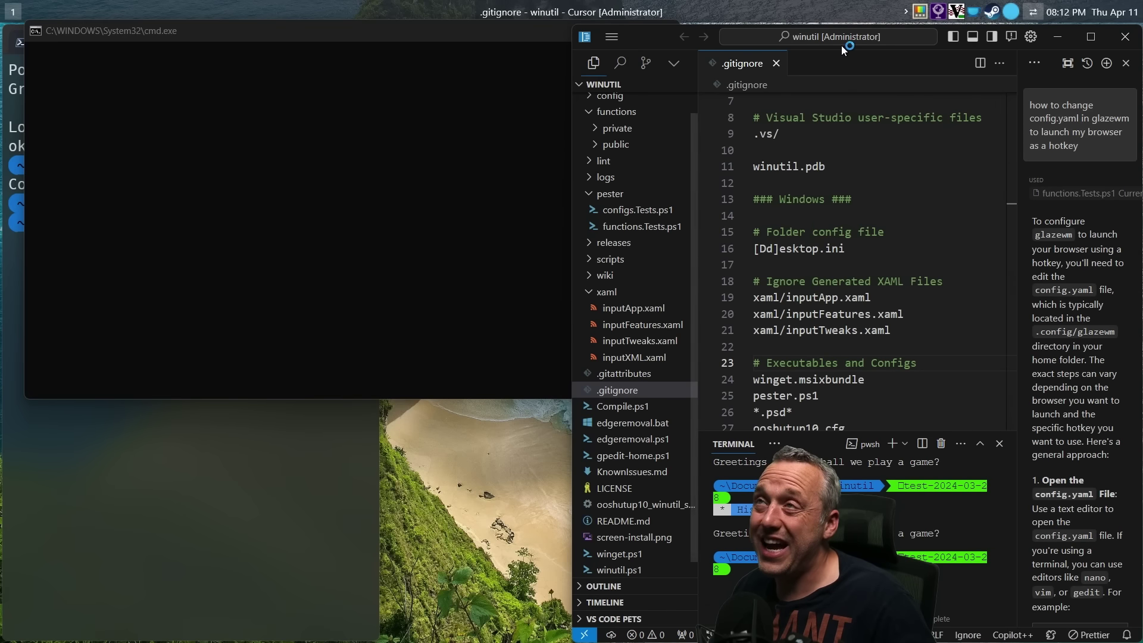
click(1117, 39)
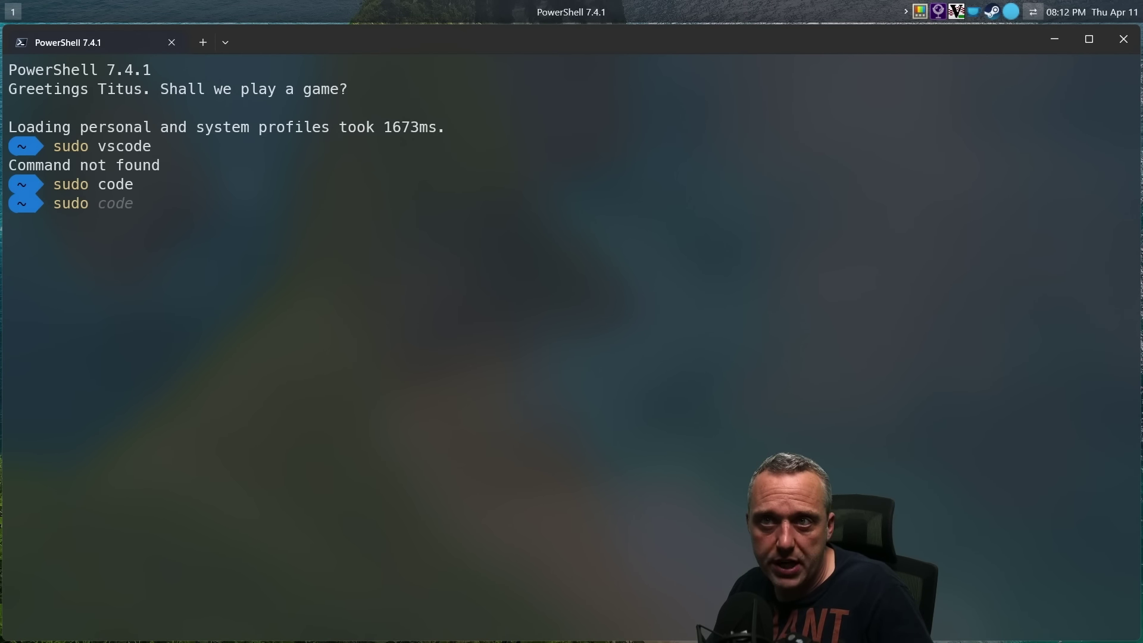
text(p)
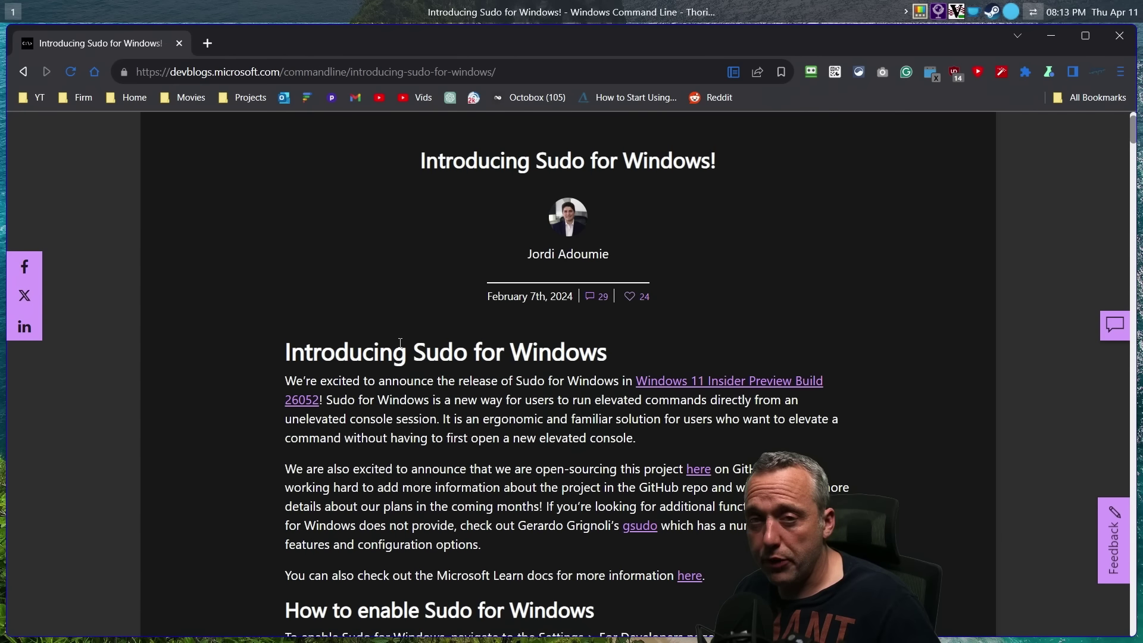
- Scroll the Sudo for Windows post down to its configuration options and the sudo netstat -ab example
scroll(396, 340, down, 5)
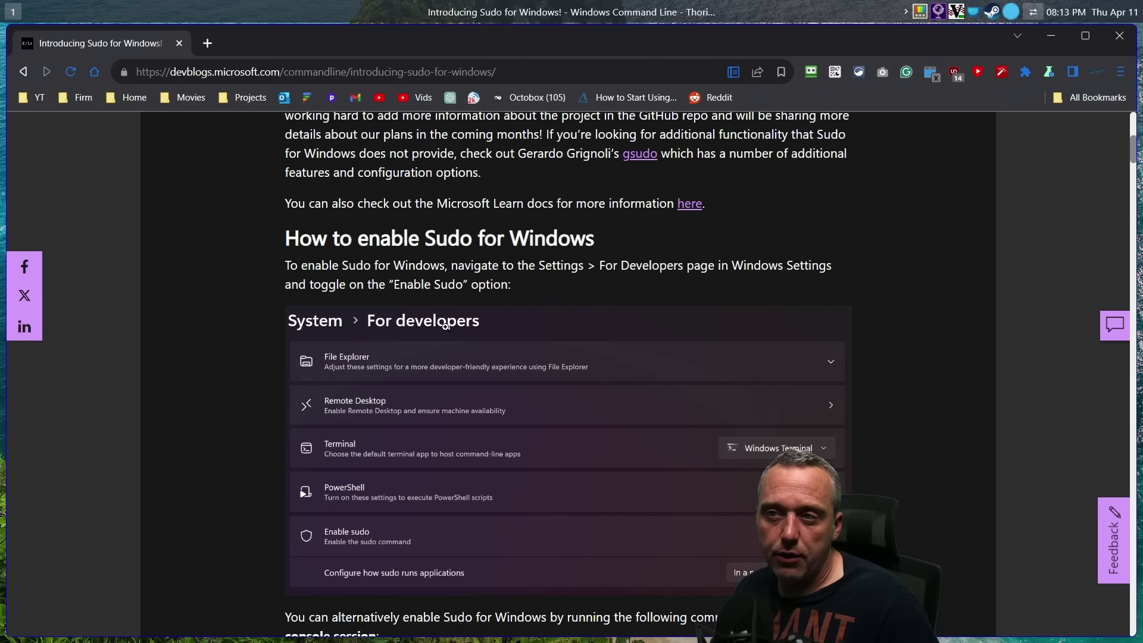
scroll(438, 312, down, 5)
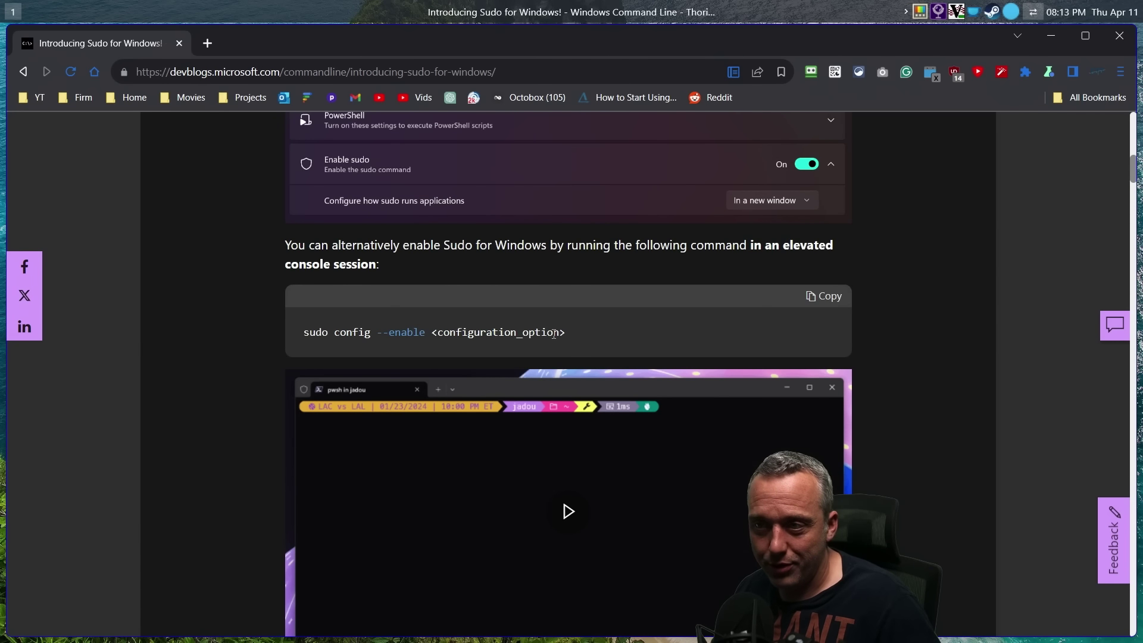
scroll(539, 330, down, 5)
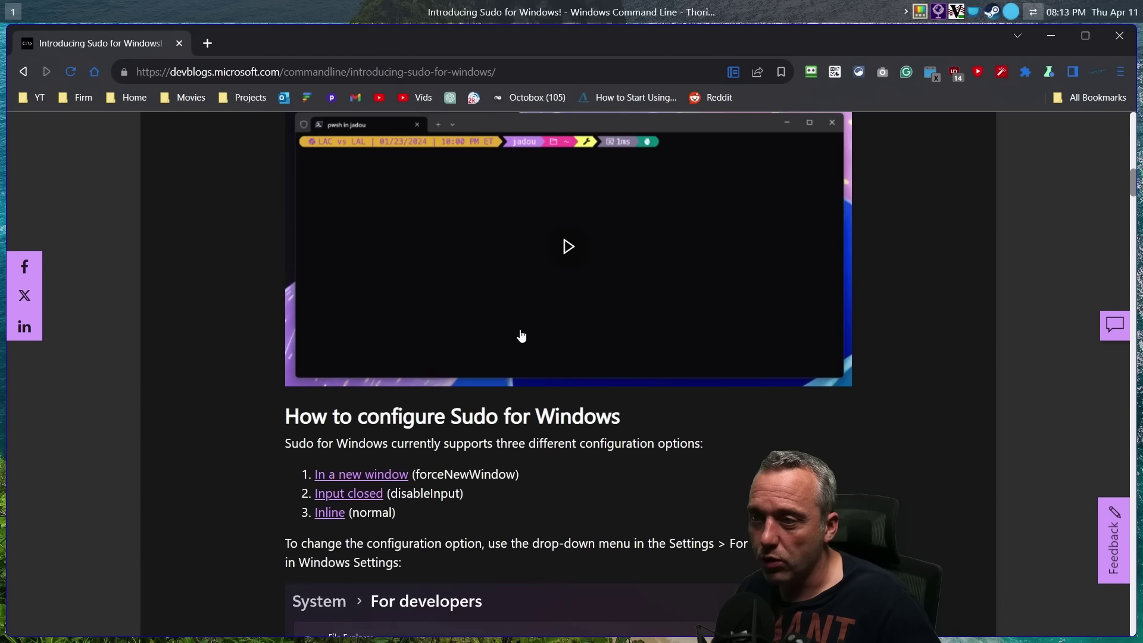
scroll(509, 328, down, 2)
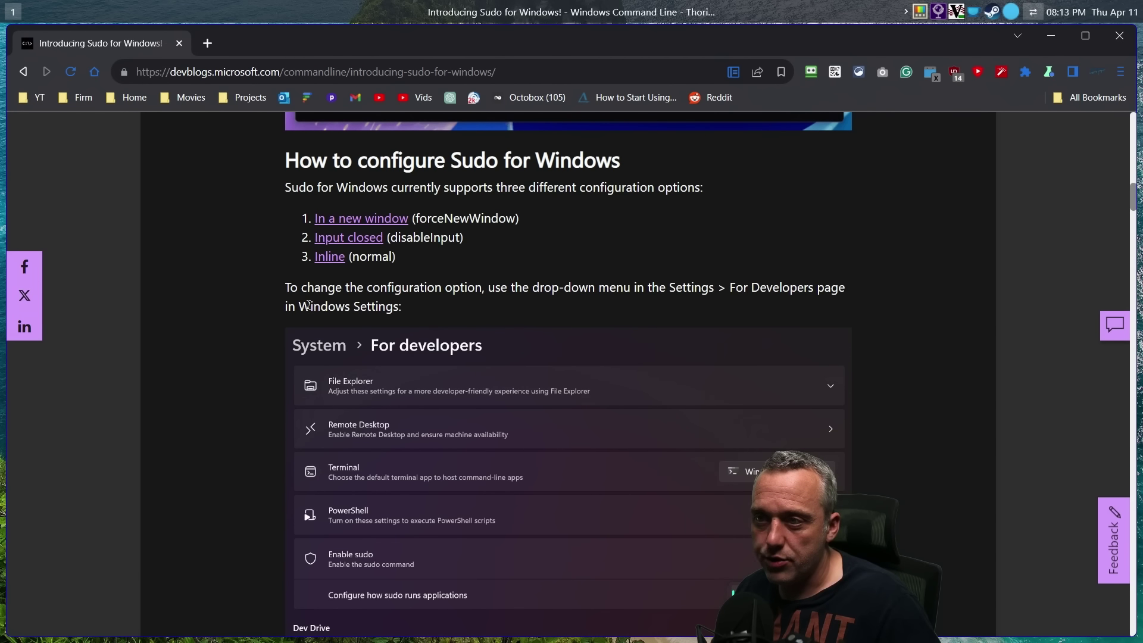
scroll(270, 309, down, 10)
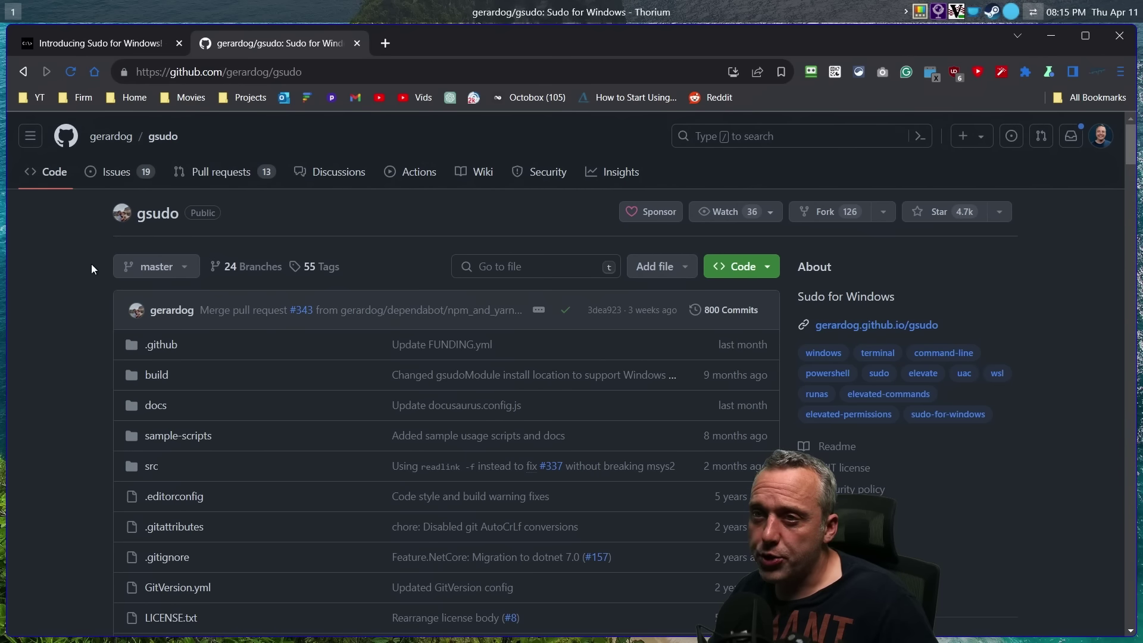
- Star the gerardog/gsudo repository on GitHub
scroll(68, 284, down, 1)
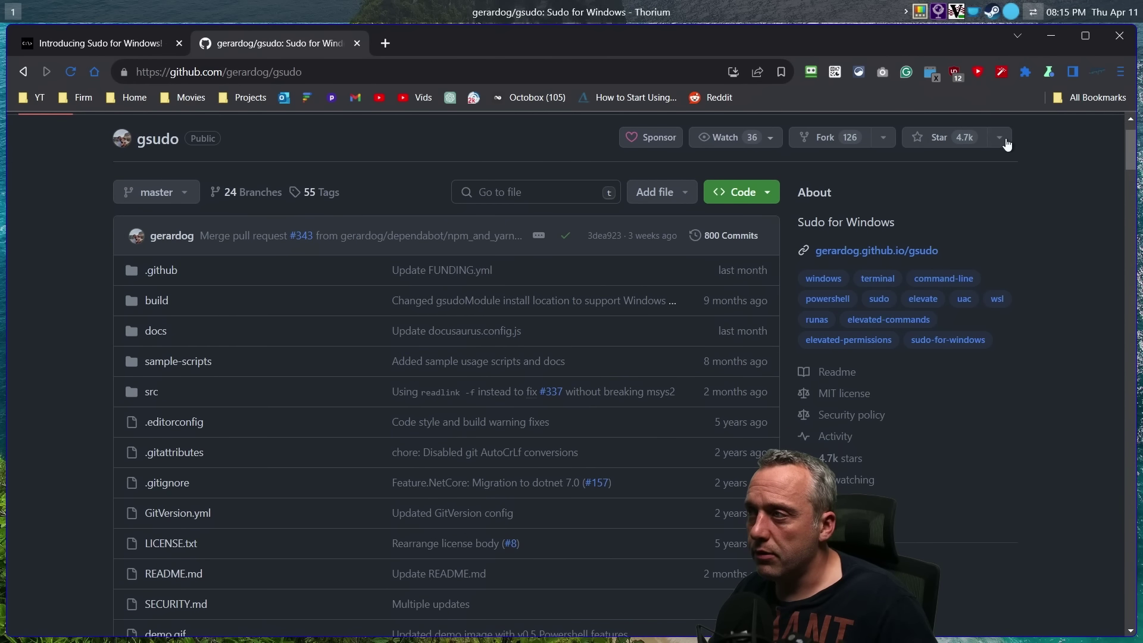
click(954, 140)
scroll(1046, 337, down, 1)
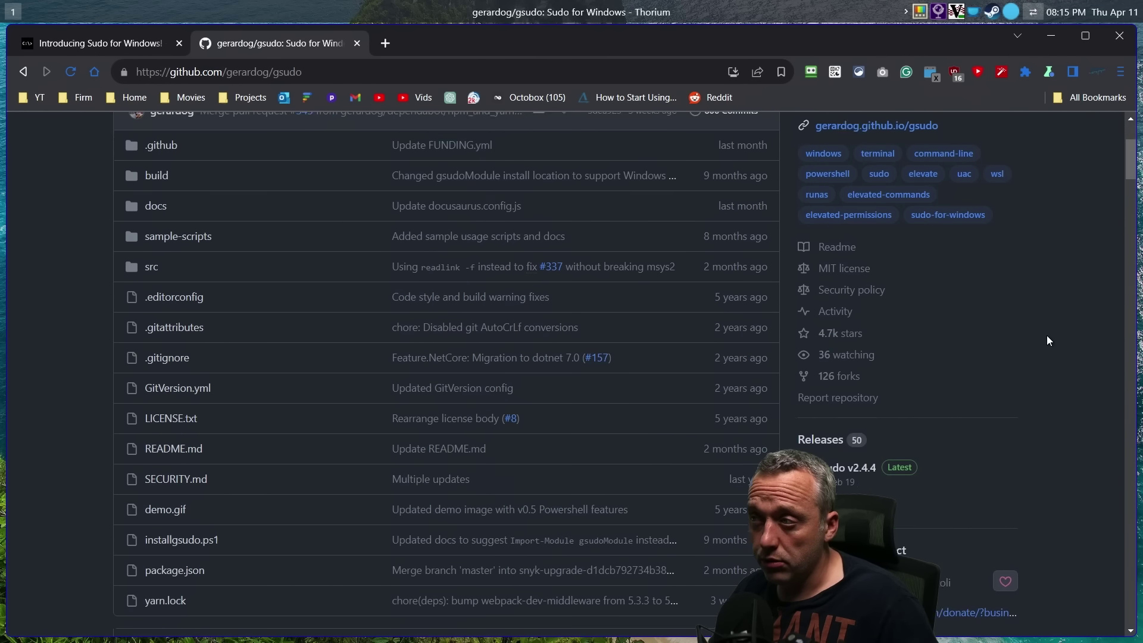
scroll(1046, 334, up, 1)
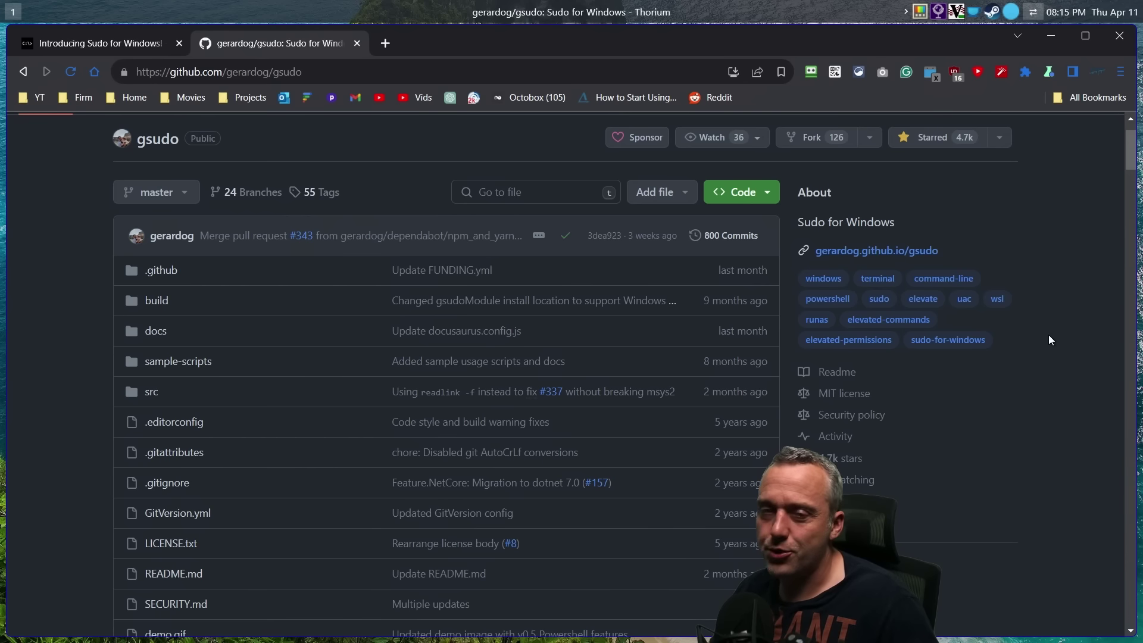
- Read down the gsudo README through its usage and Scoop, WinGet and Chocolatey installation sections
scroll(1035, 349, down, 5)
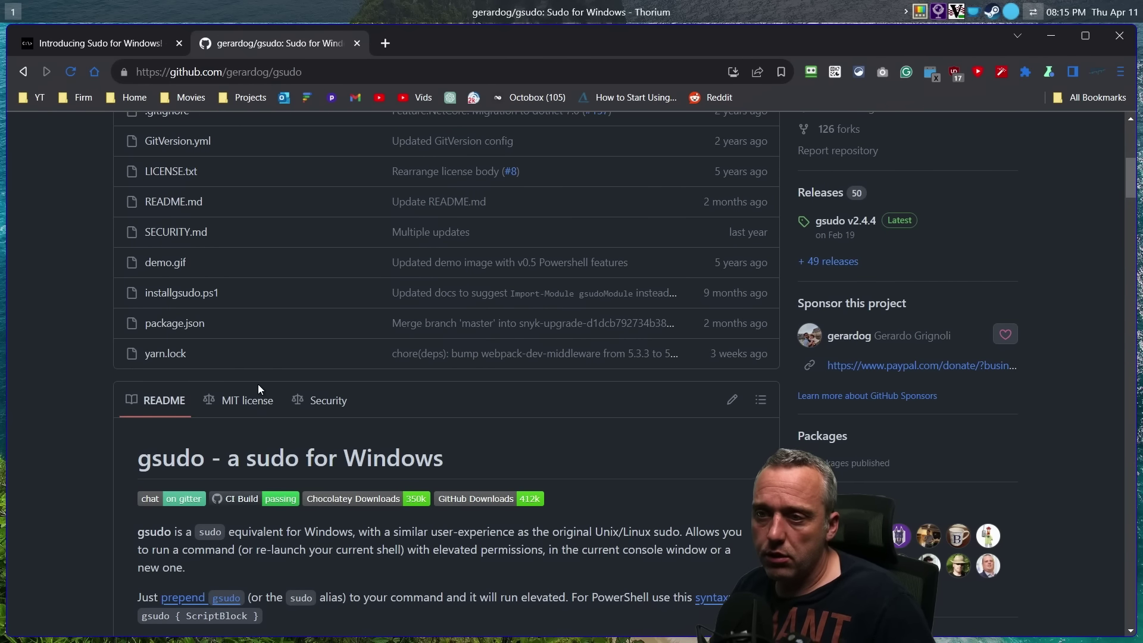
scroll(125, 399, down, 2)
scroll(139, 411, down, 2)
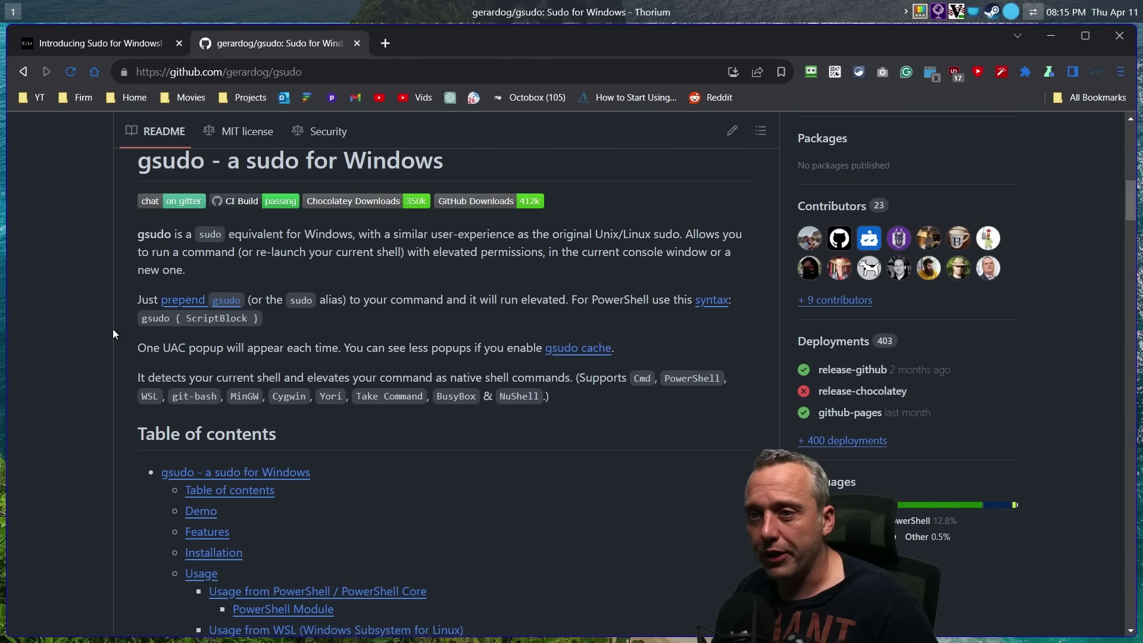
scroll(339, 305, down, 10)
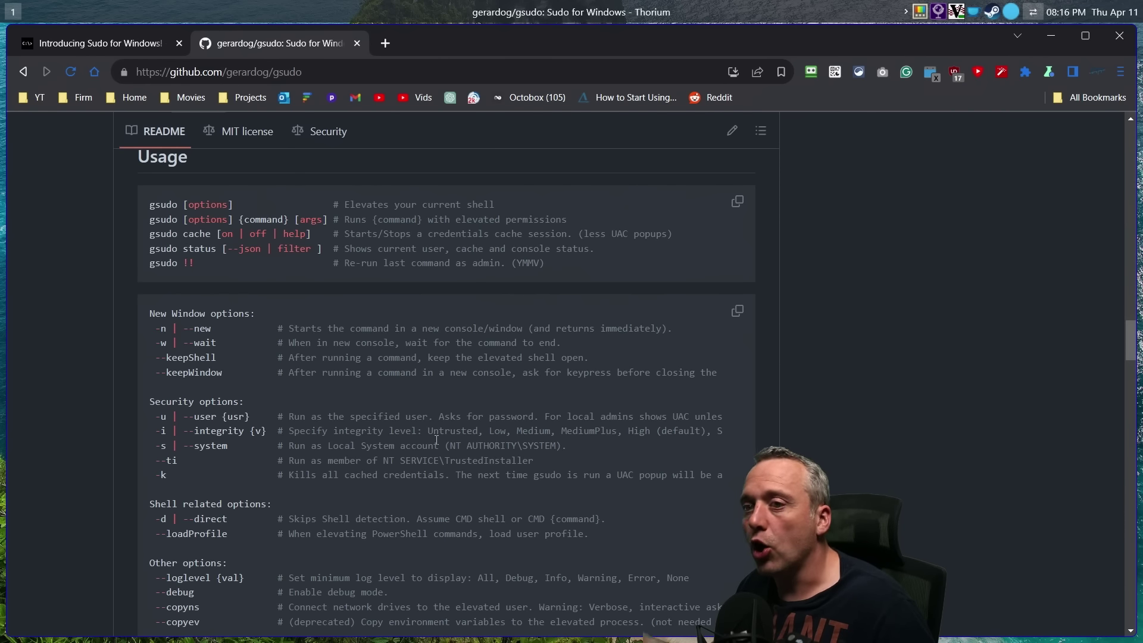
scroll(436, 439, down, 2)
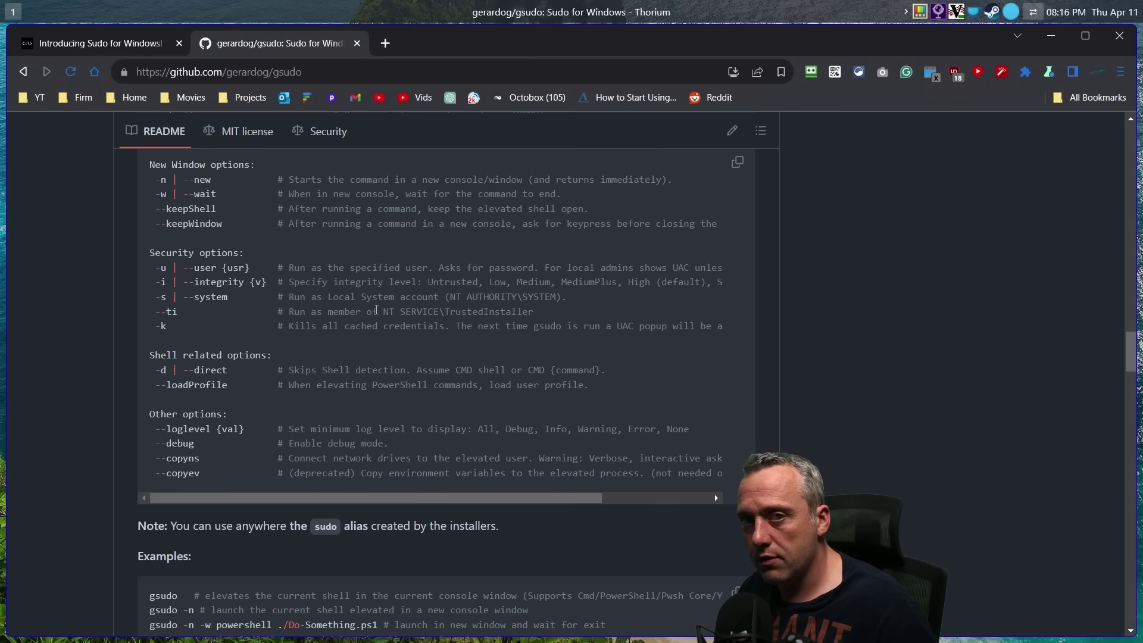
scroll(406, 365, down, 3)
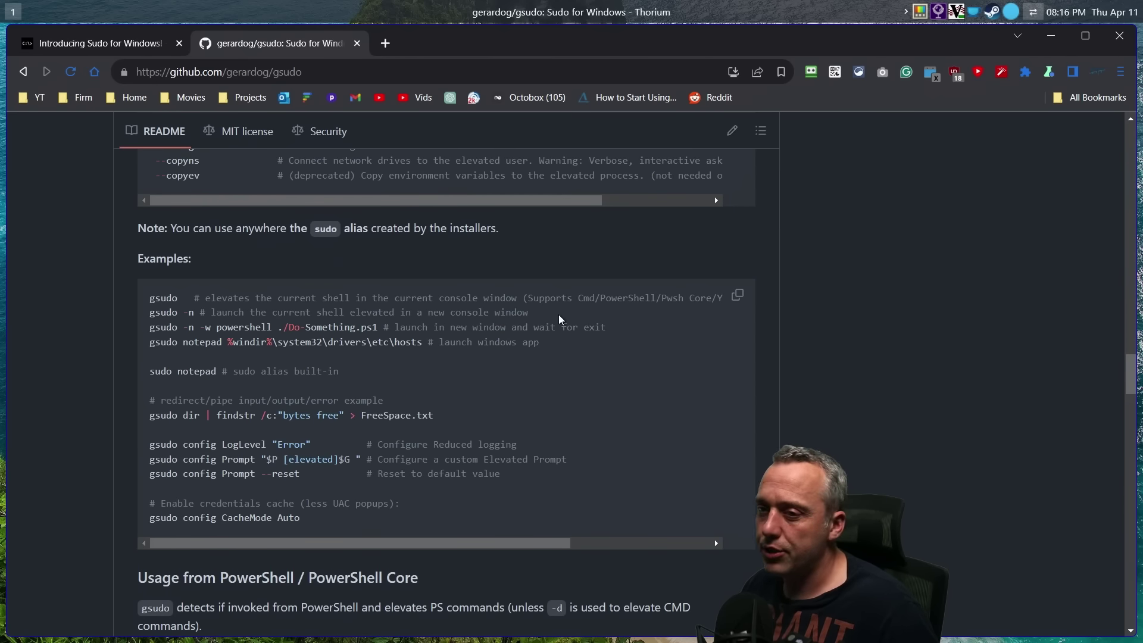
- Return the gsudo repository page to the top
scroll(879, 370, up, 12)
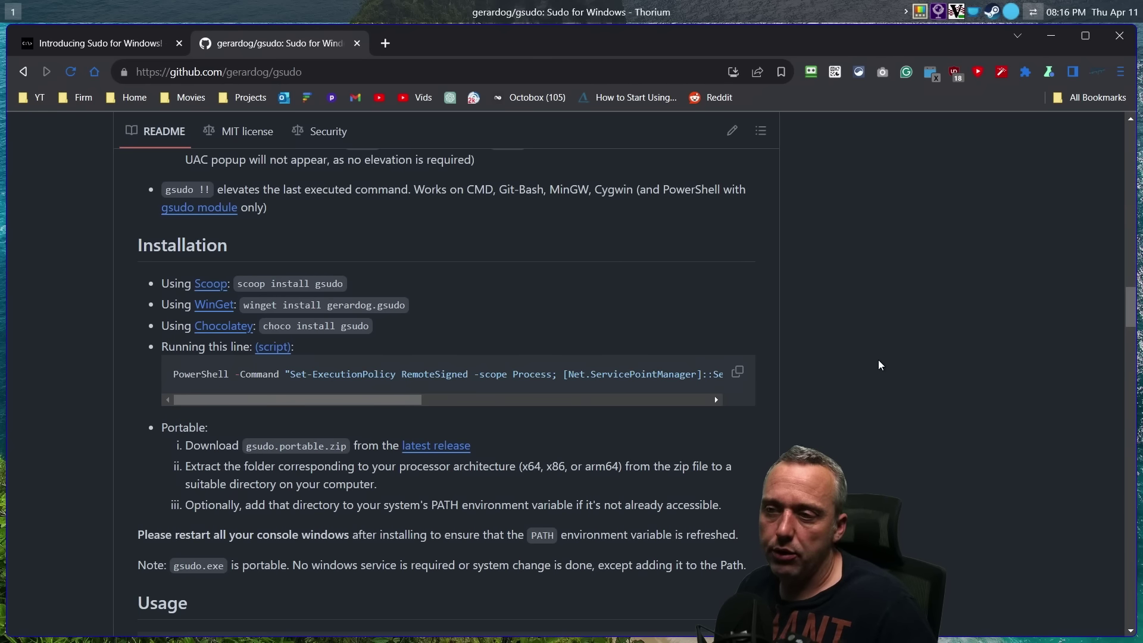
scroll(860, 347, up, 15)
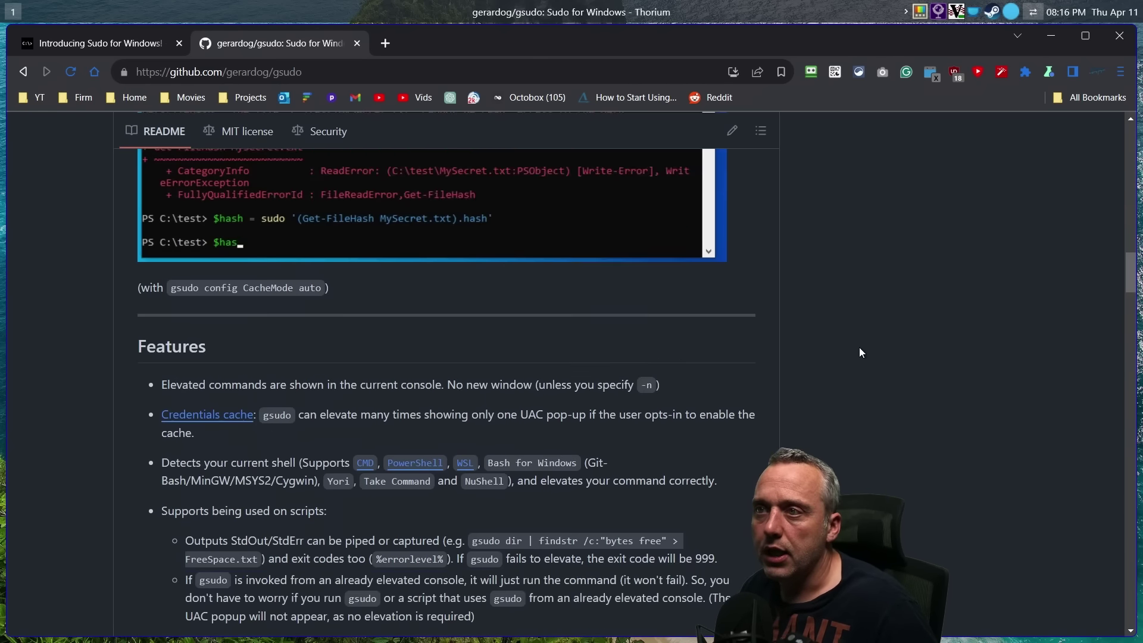
scroll(863, 351, up, 4)
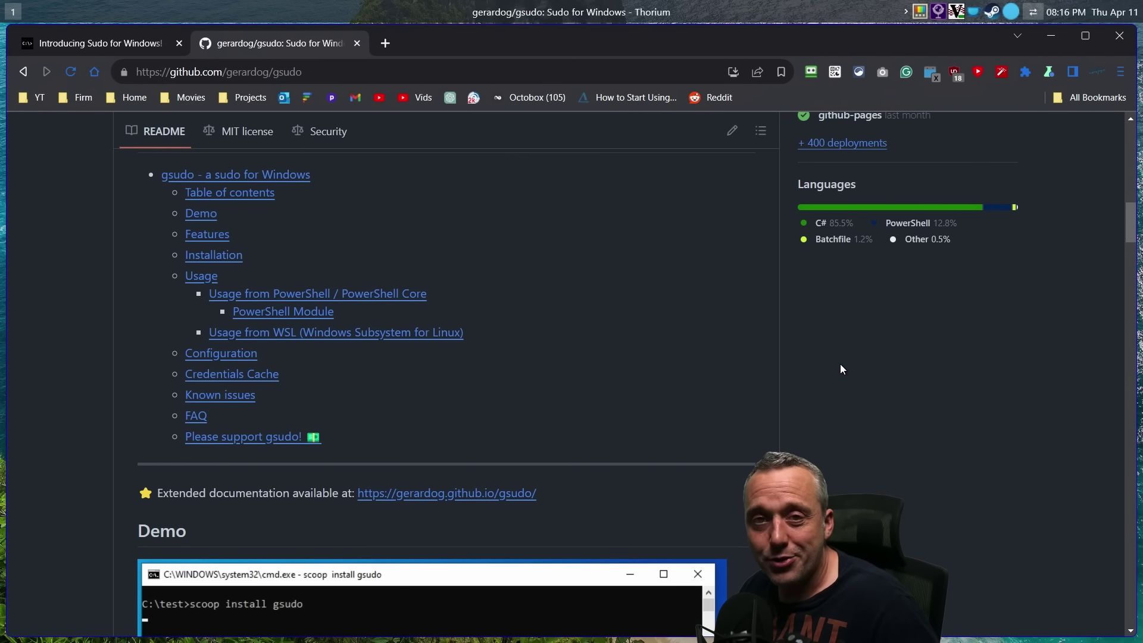
scroll(781, 398, up, 10)
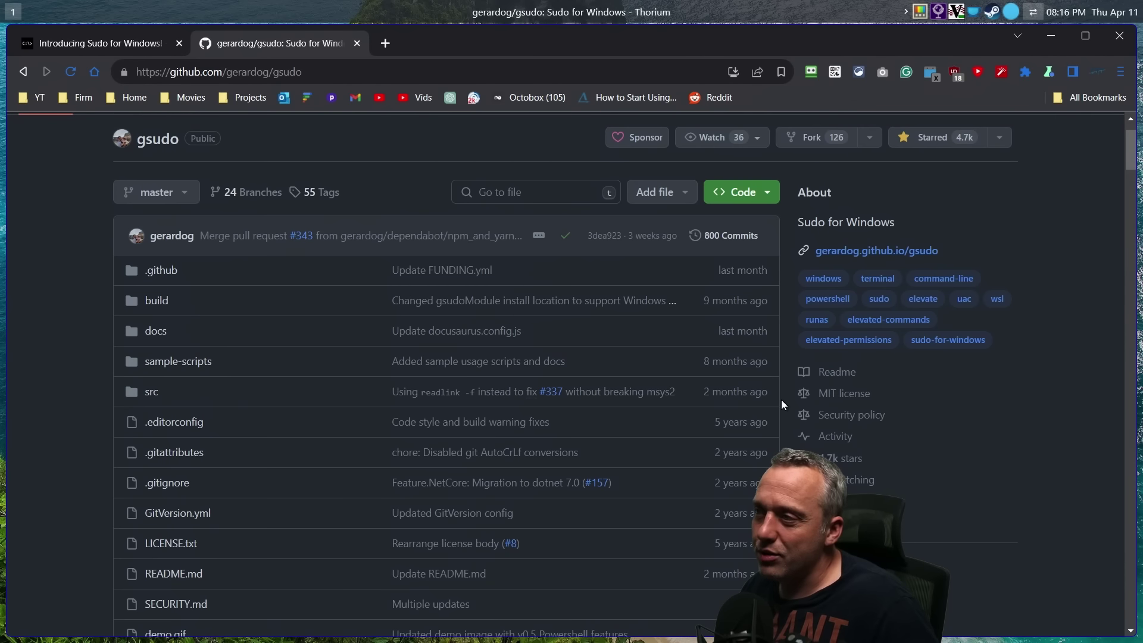